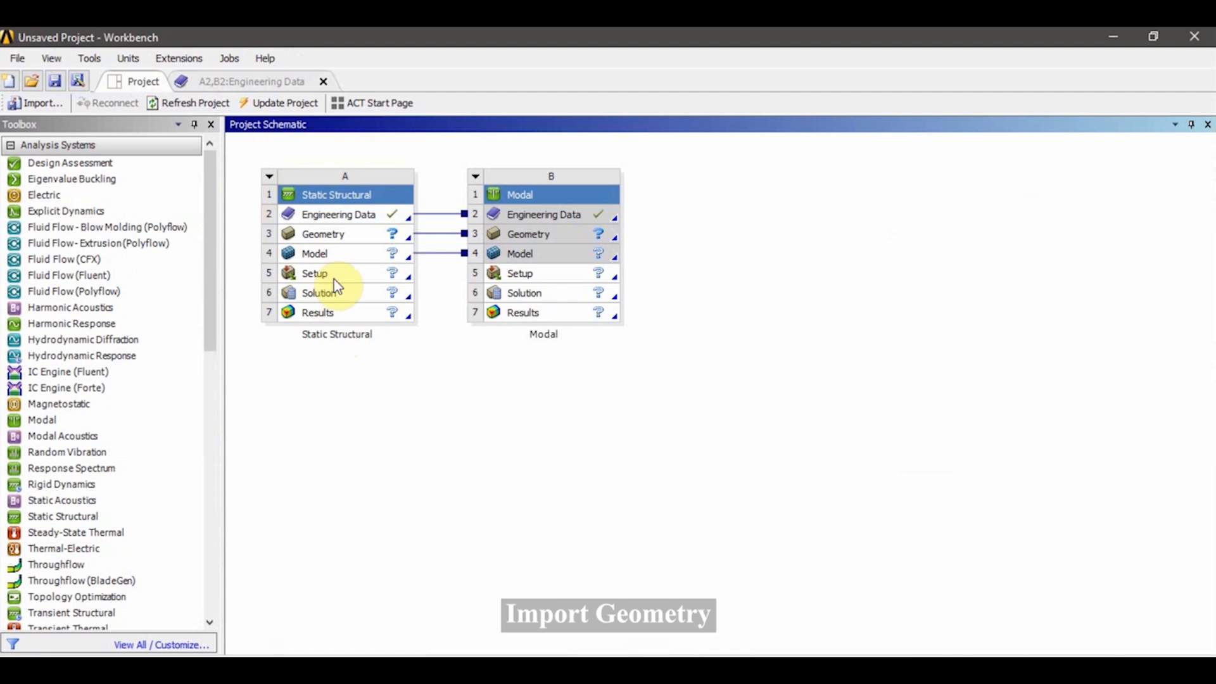
Import the wing geometry file into the Static Structural system and open its Model cell in Mechanical
left_click(351, 236)
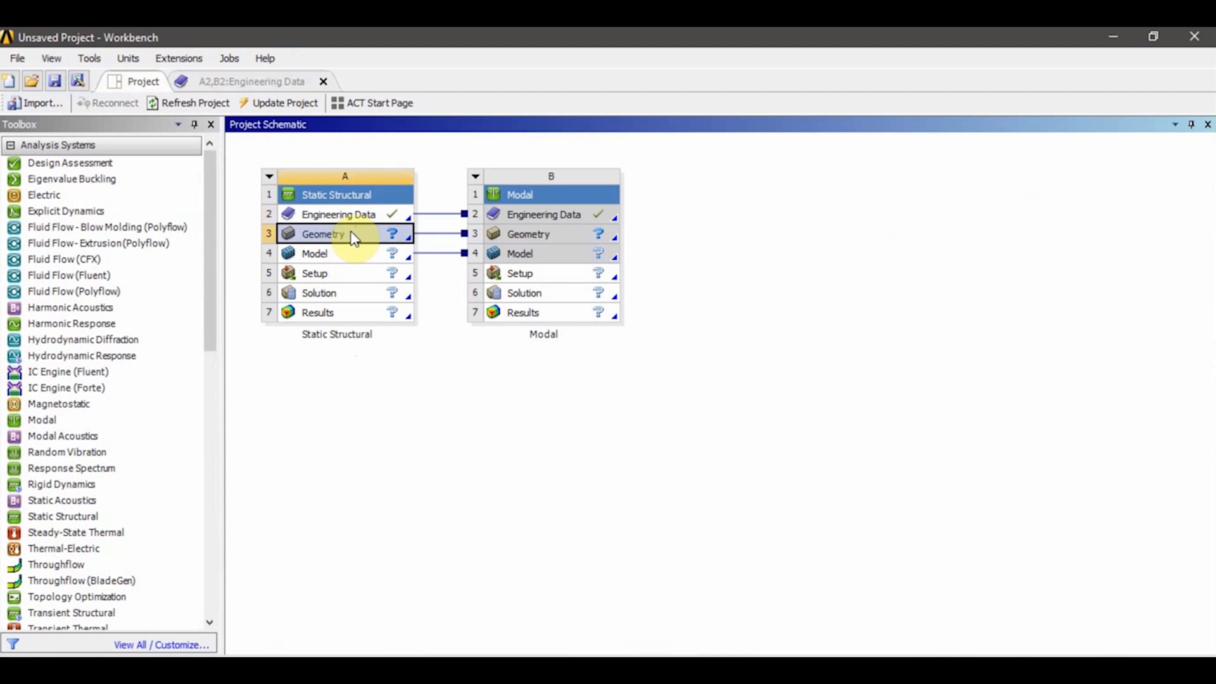
right_click(352, 236)
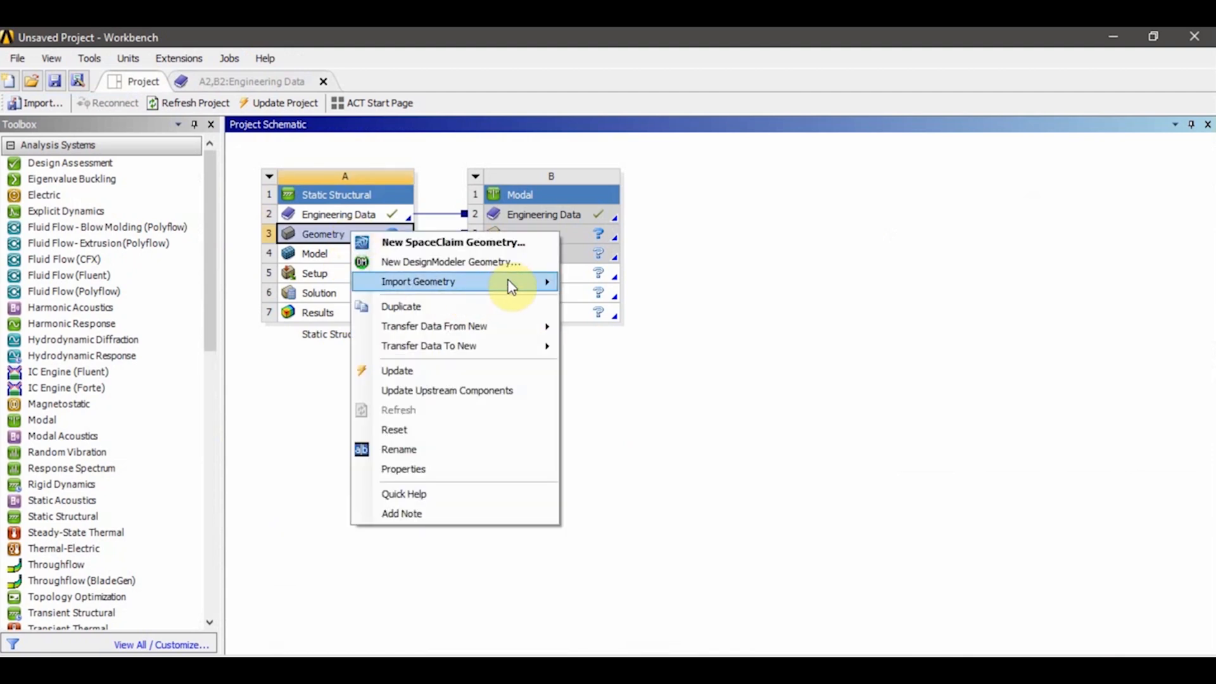
mouse_move(510, 283)
left_click(620, 309)
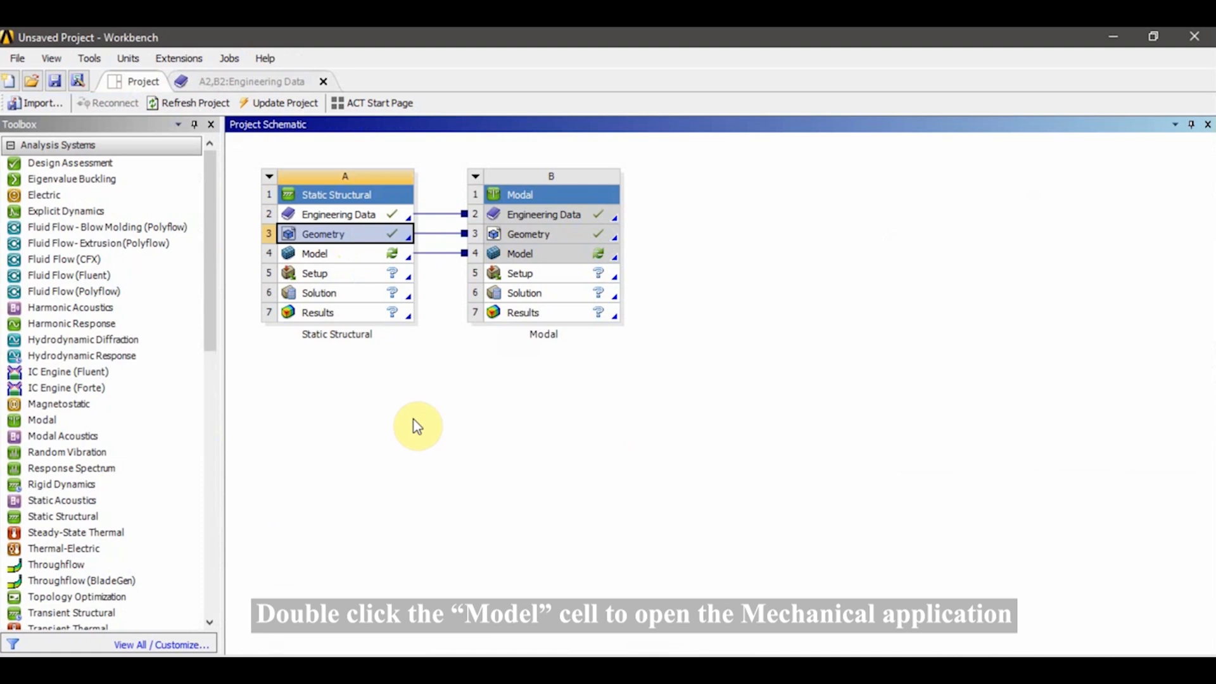
double_click(336, 254)
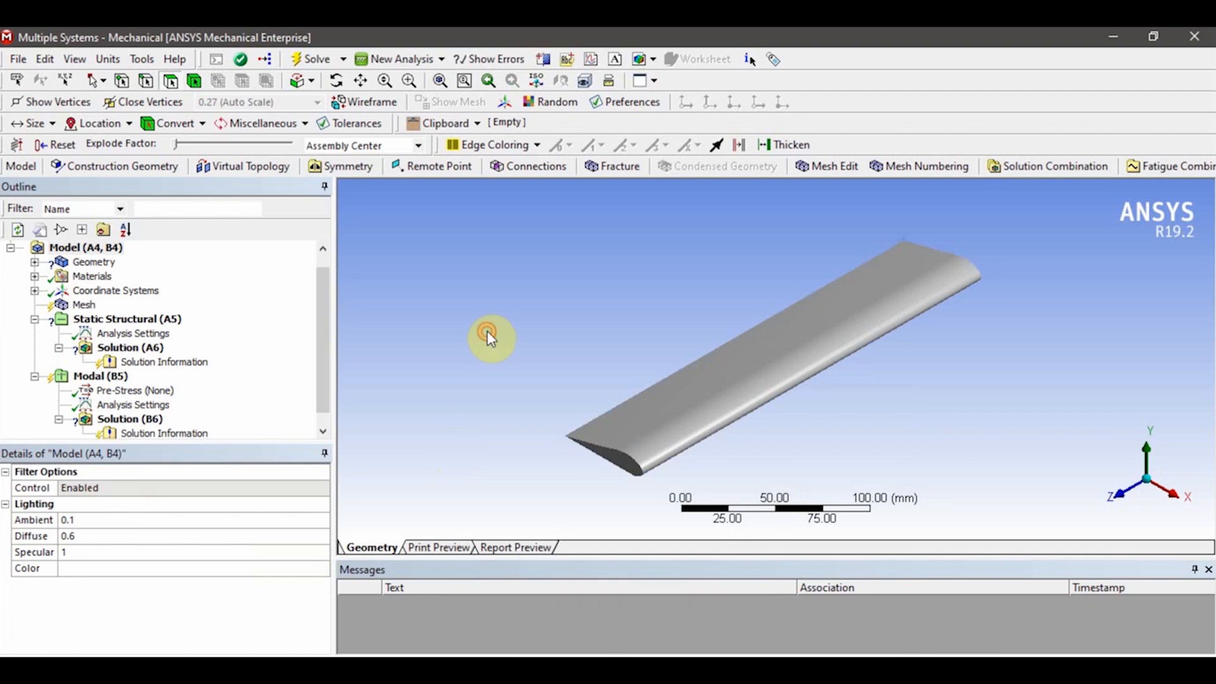
Check the unit system, assign Titanium Alloy to the wing-FreeParts body, and select that material's entry in the model tree
left_click(107, 62)
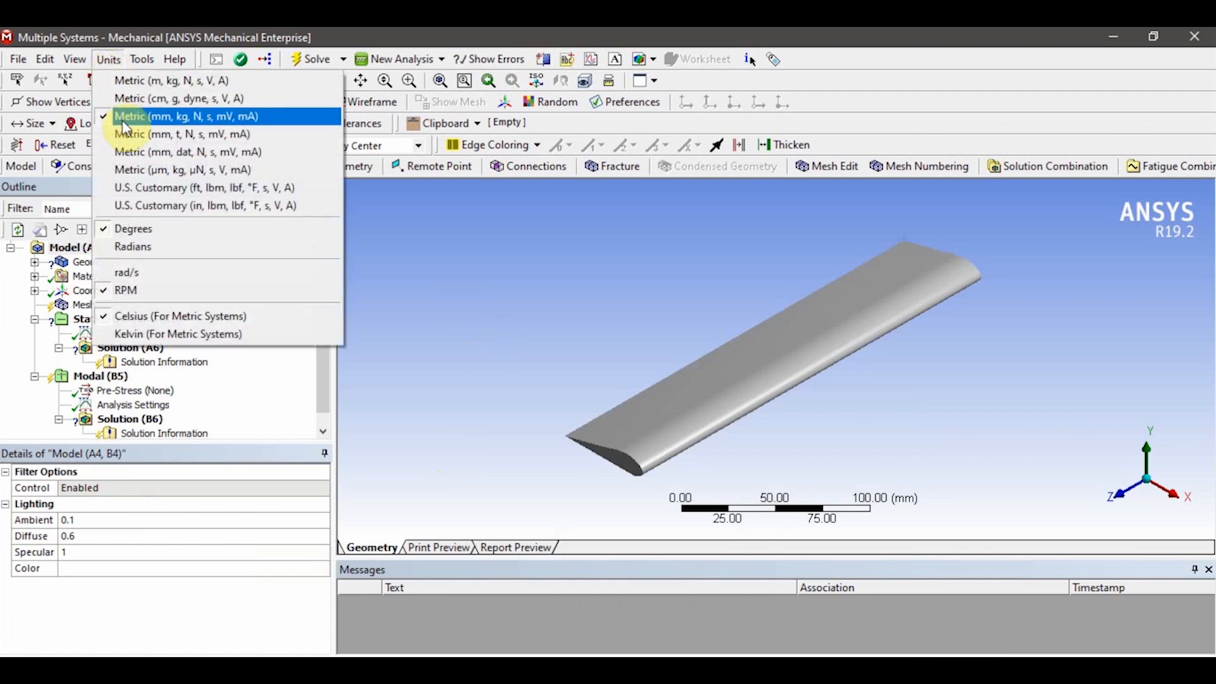
left_click(221, 344)
left_click(34, 263)
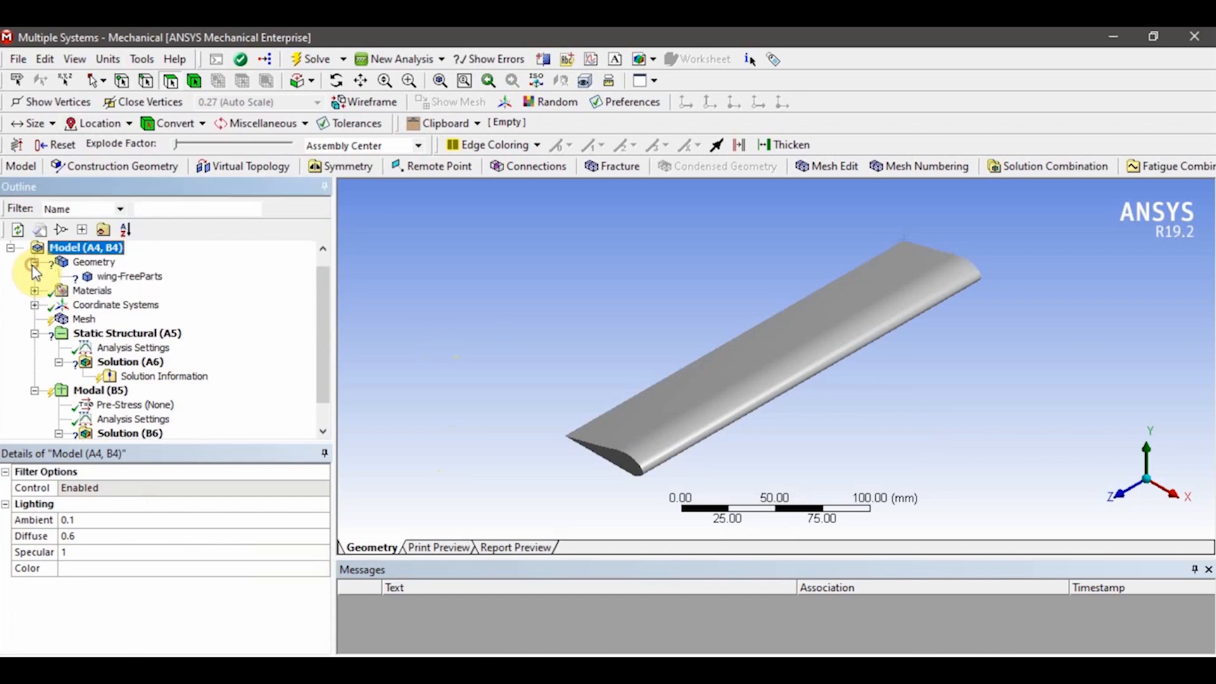
left_click(126, 276)
left_click(150, 597)
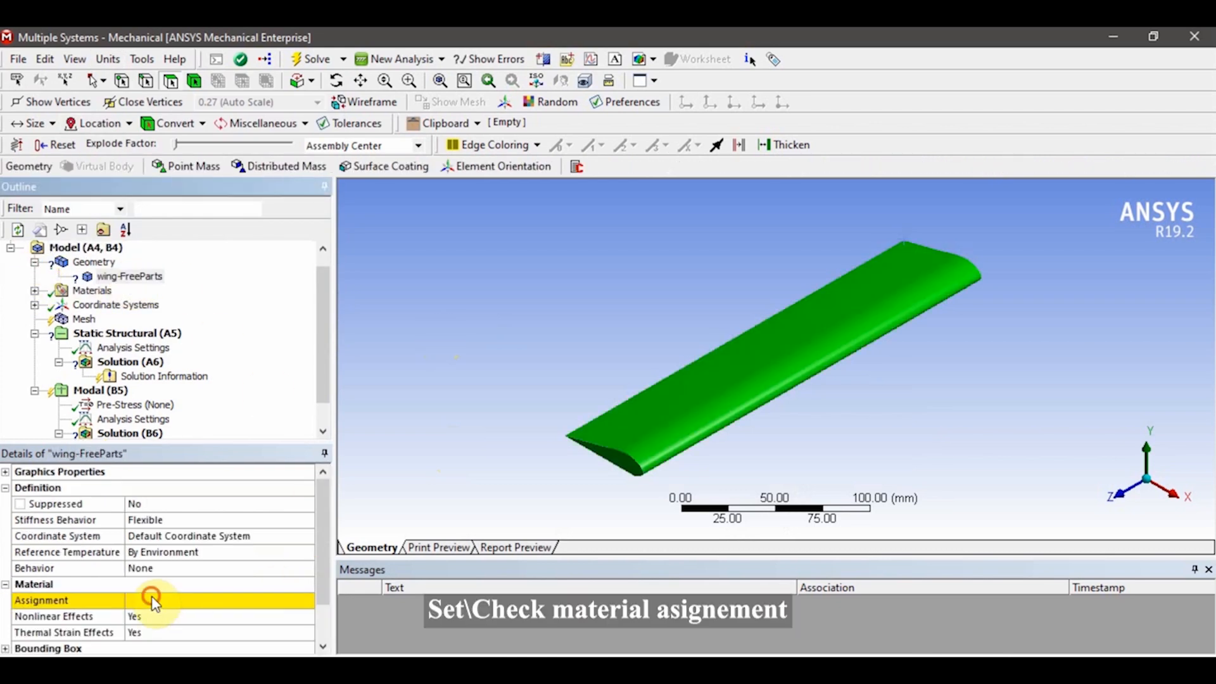
left_click(307, 601)
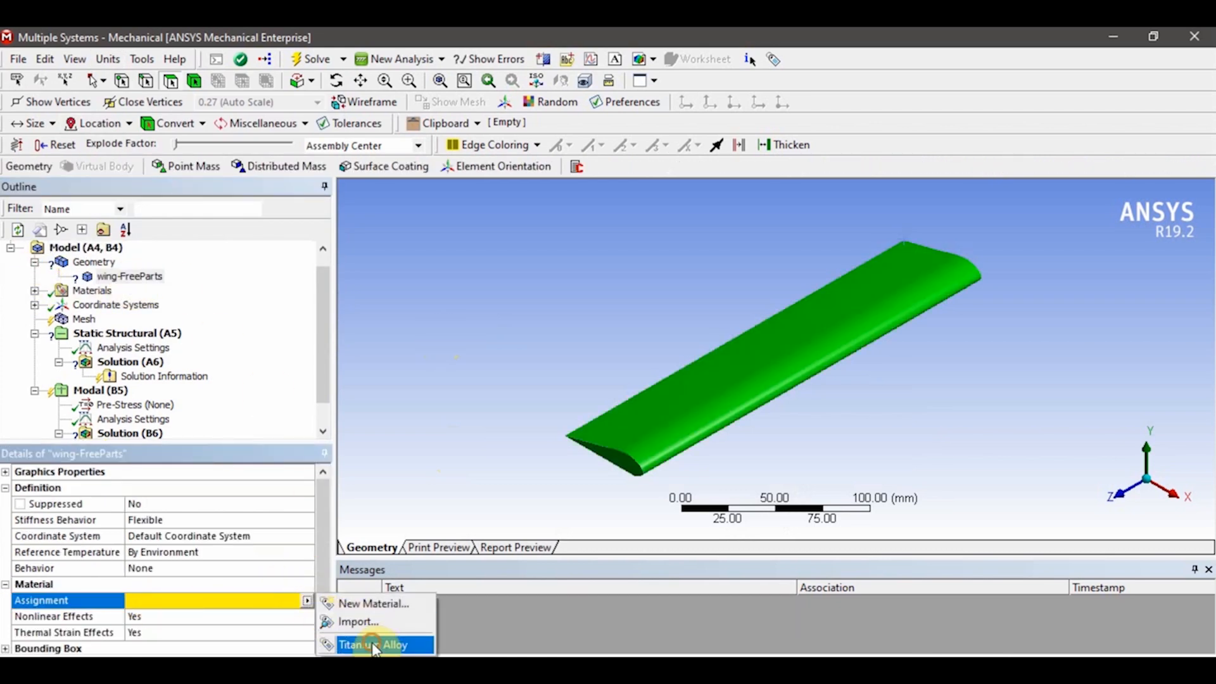
left_click(373, 644)
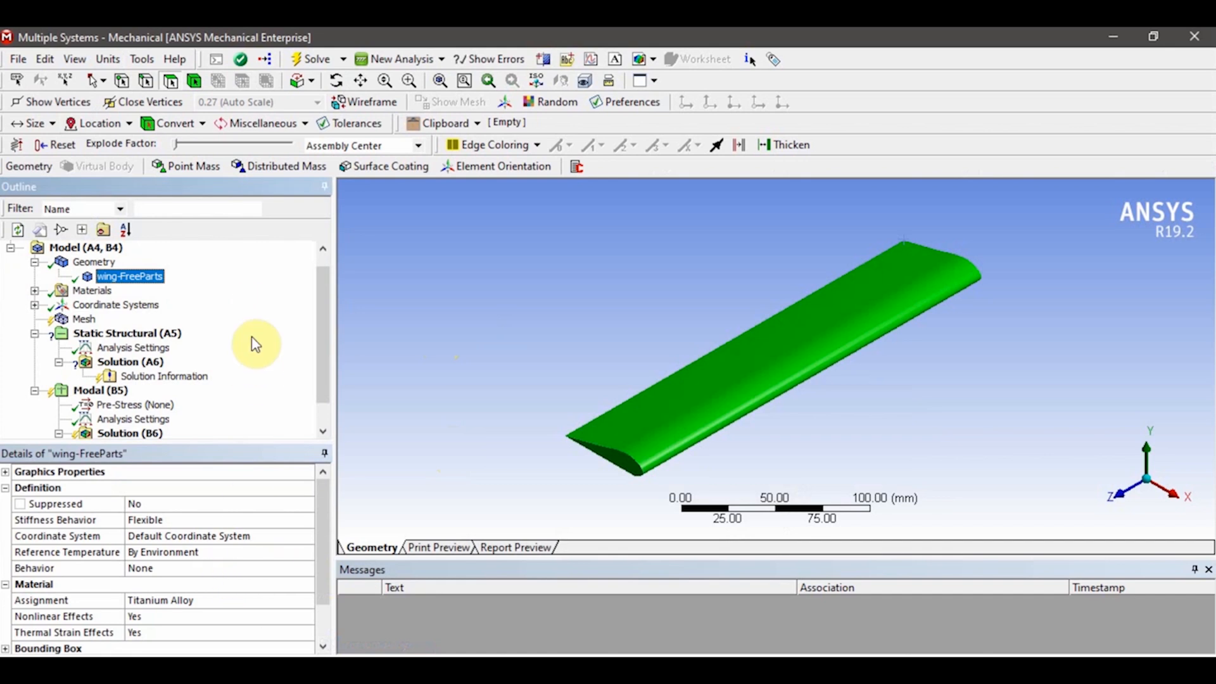
left_click(252, 336)
left_click(34, 290)
left_click(125, 306)
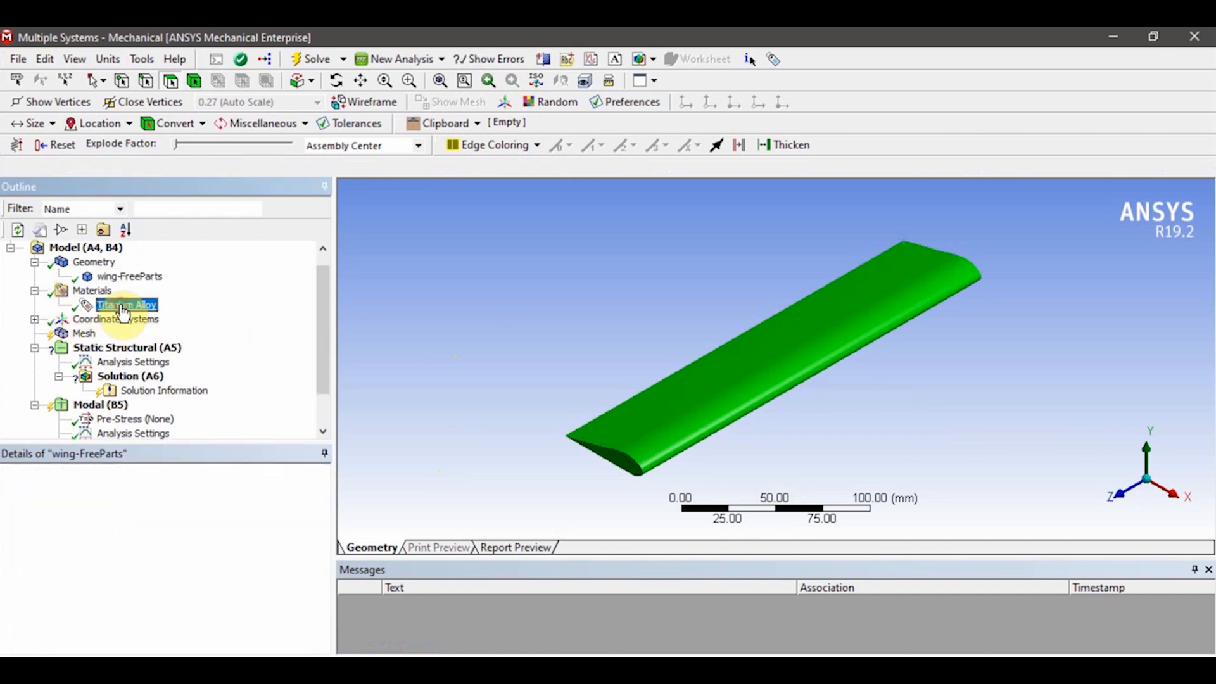
Set the mesh element size to 2 mm and generate the mesh
left_click(84, 334)
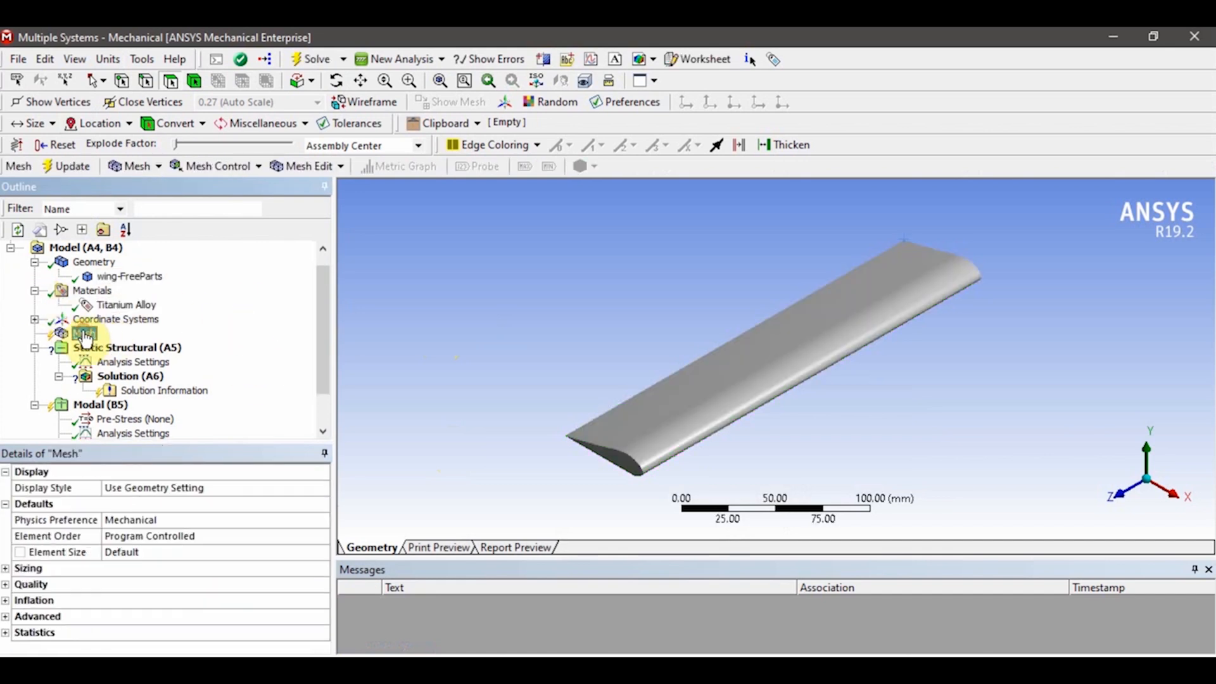
left_click(128, 551)
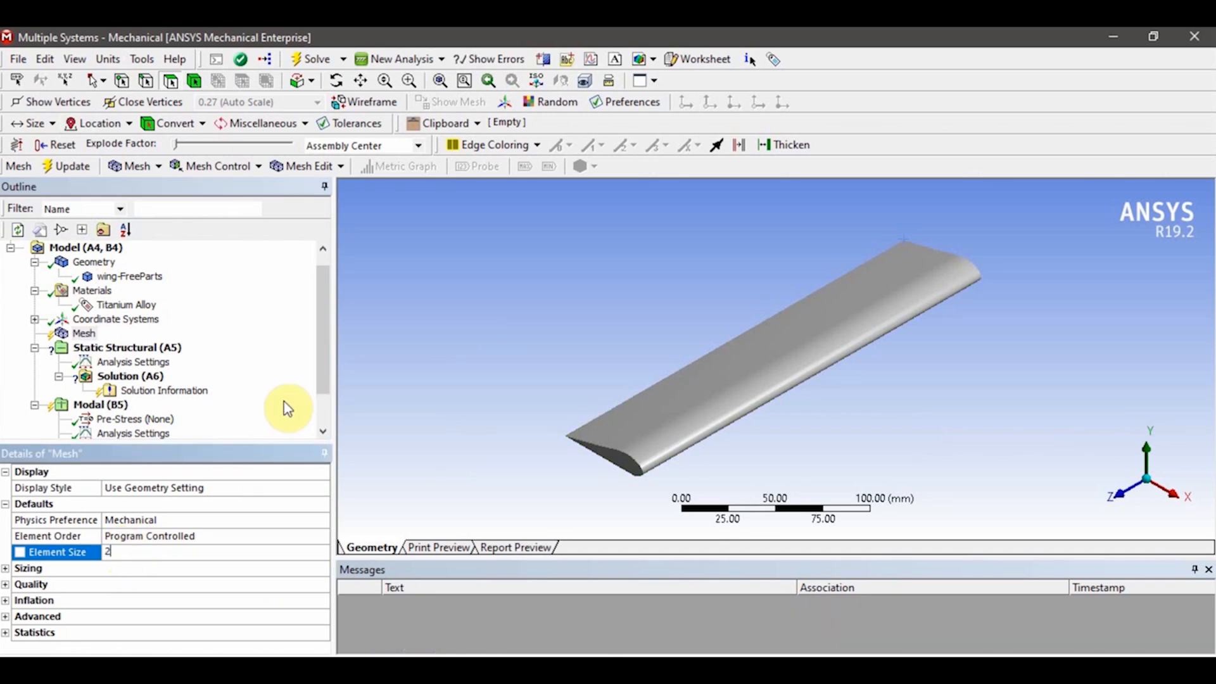
left_click(247, 303)
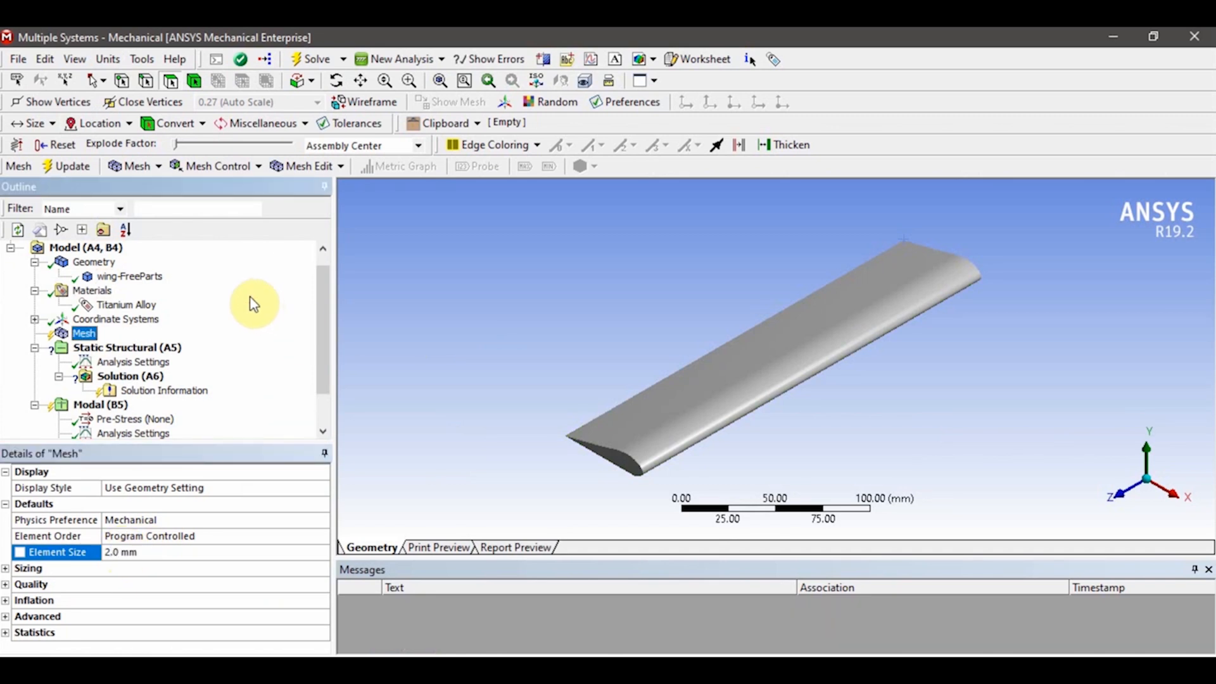
right_click(86, 333)
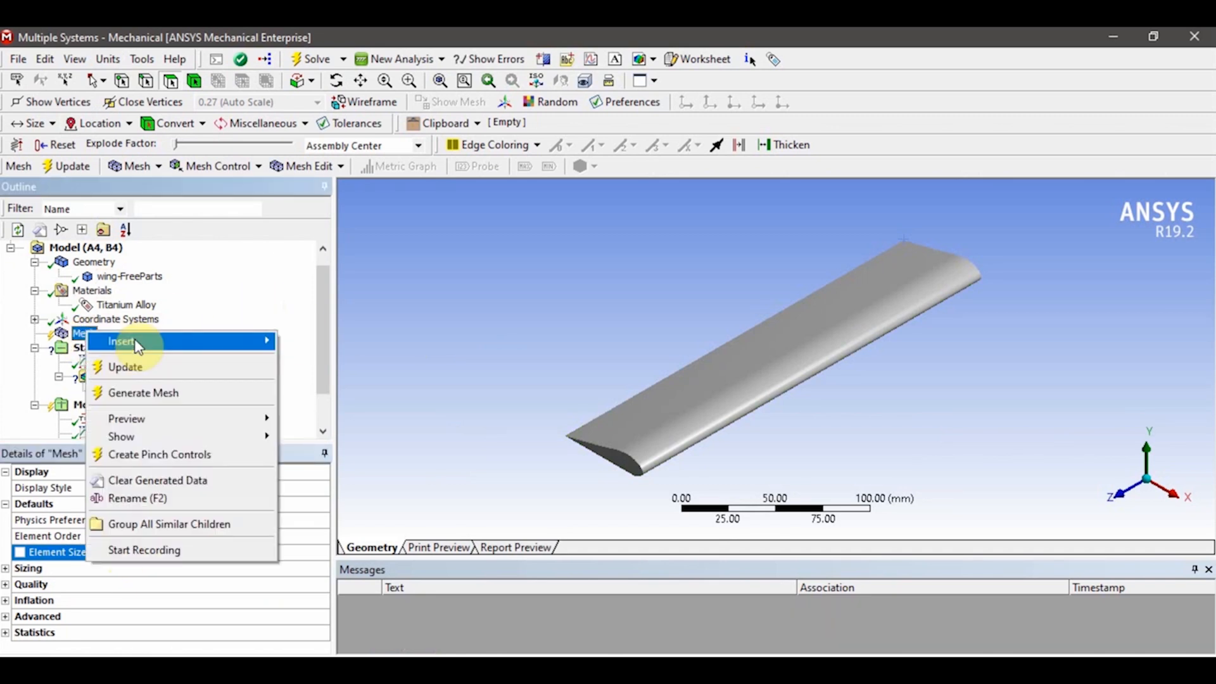
left_click(160, 399)
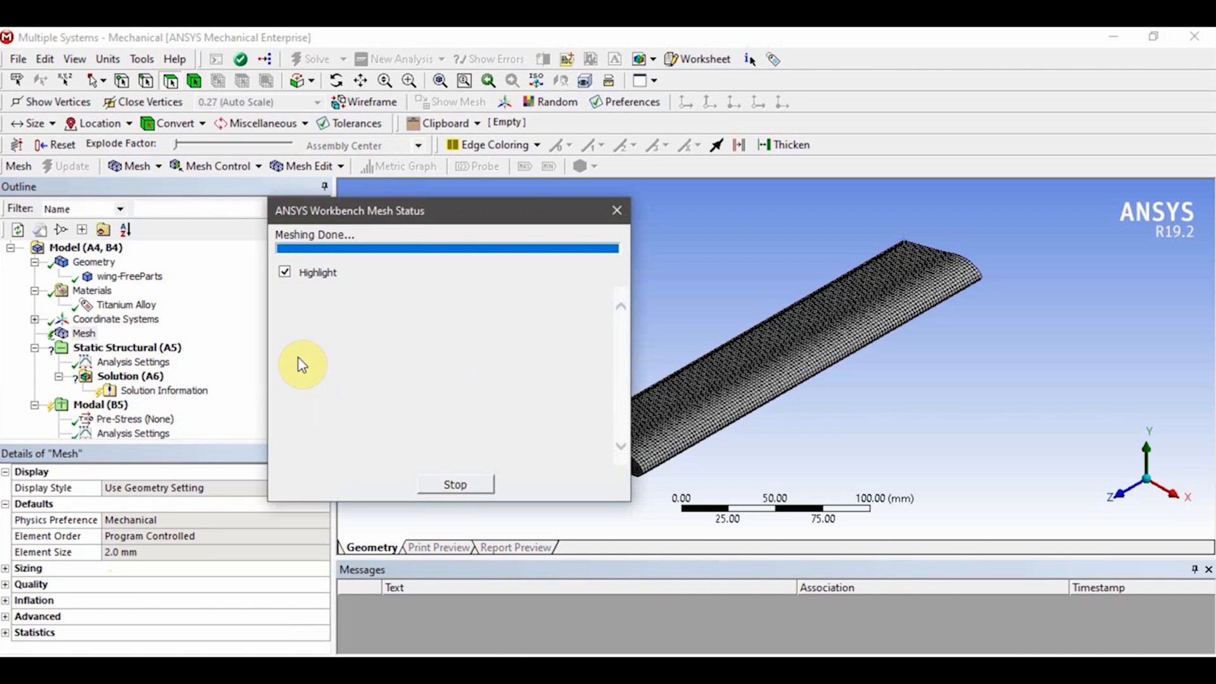
Add a Pressure load to the Static Structural analysis, scoped to the wing's large underside face
left_click(146, 348)
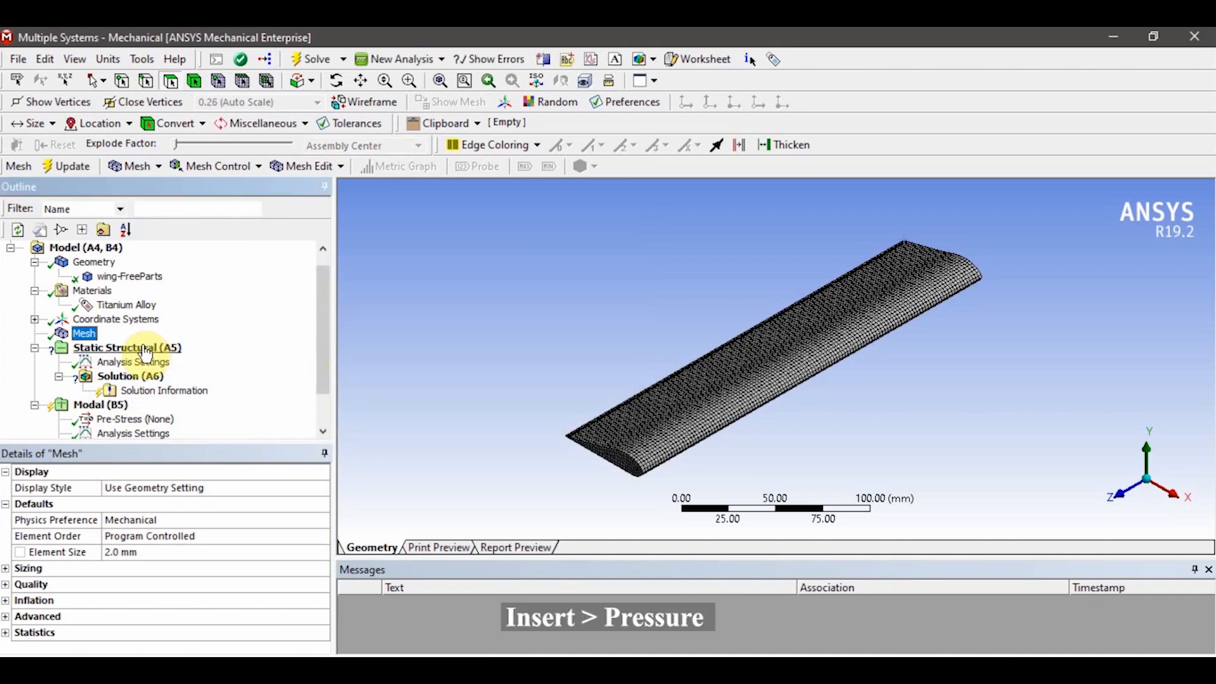
right_click(147, 352)
mouse_move(266, 358)
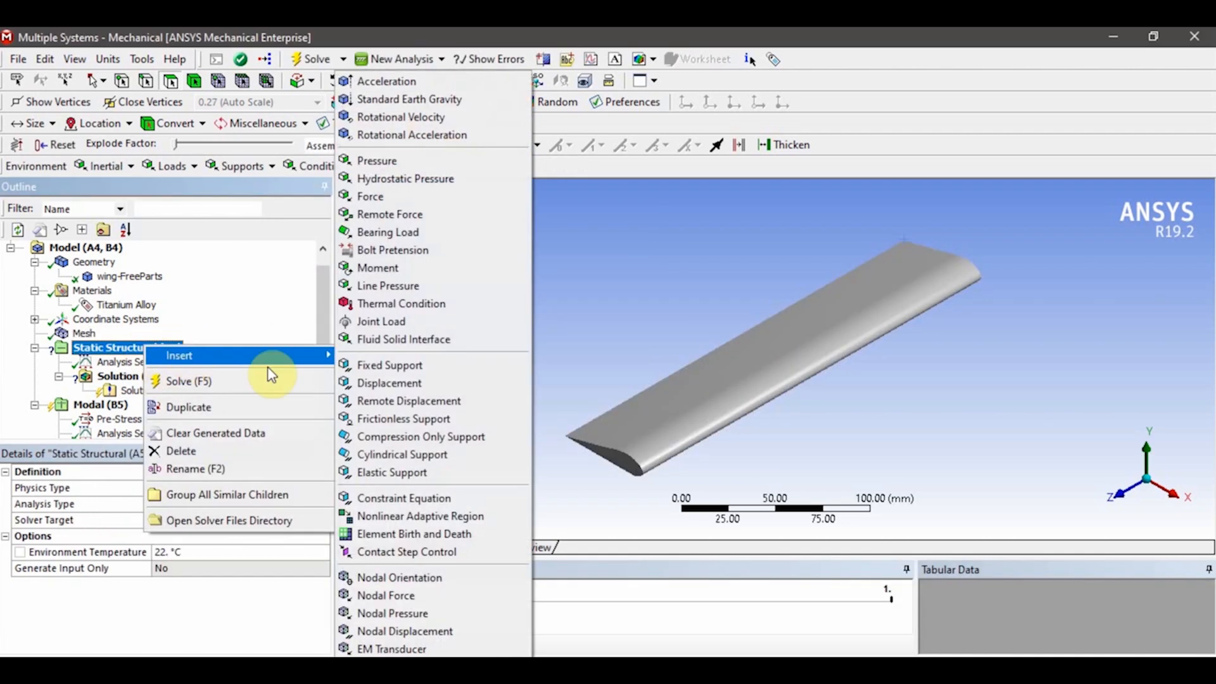
left_click(421, 164)
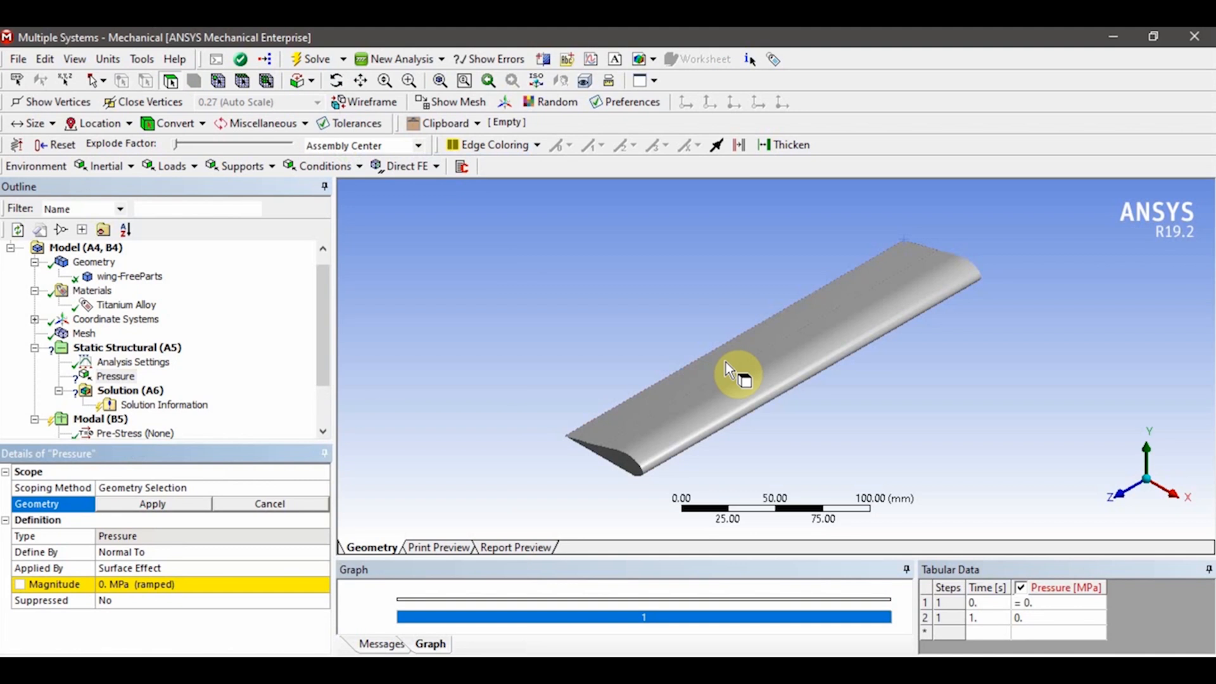
middle_click_drag(726, 362, 683, 310)
left_click(682, 310)
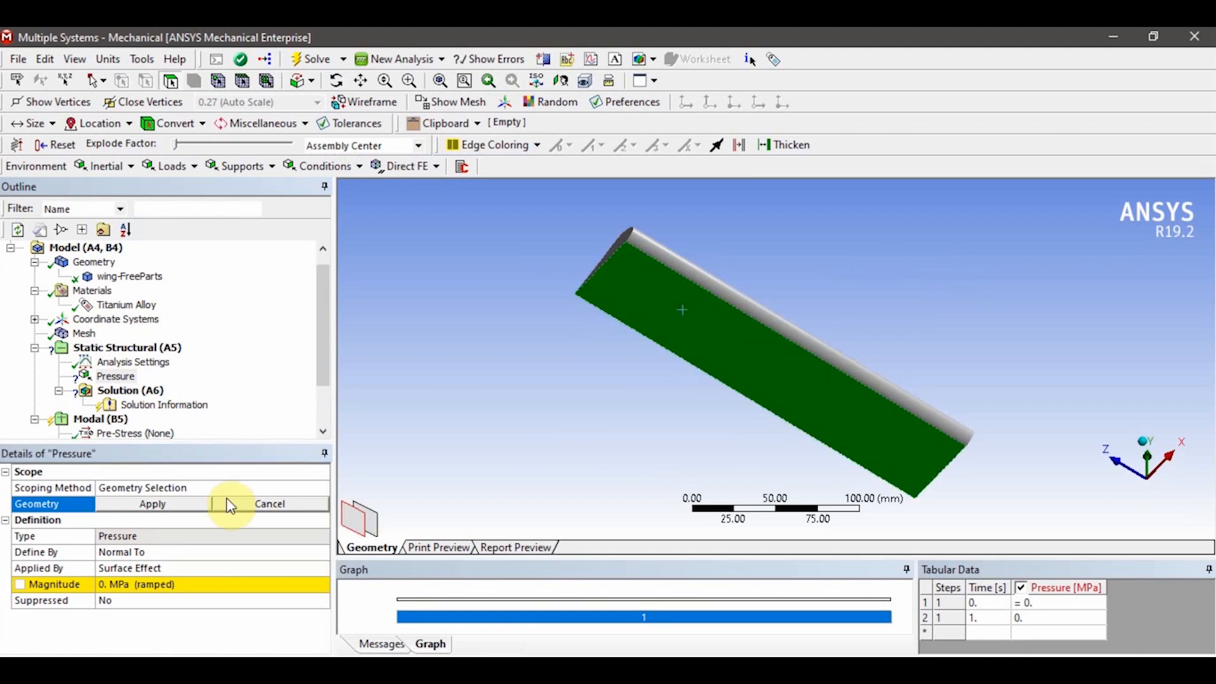
left_click(174, 504)
Set the pressure magnitude to 0.00689 MPa and return to the isometric view
left_click(143, 583)
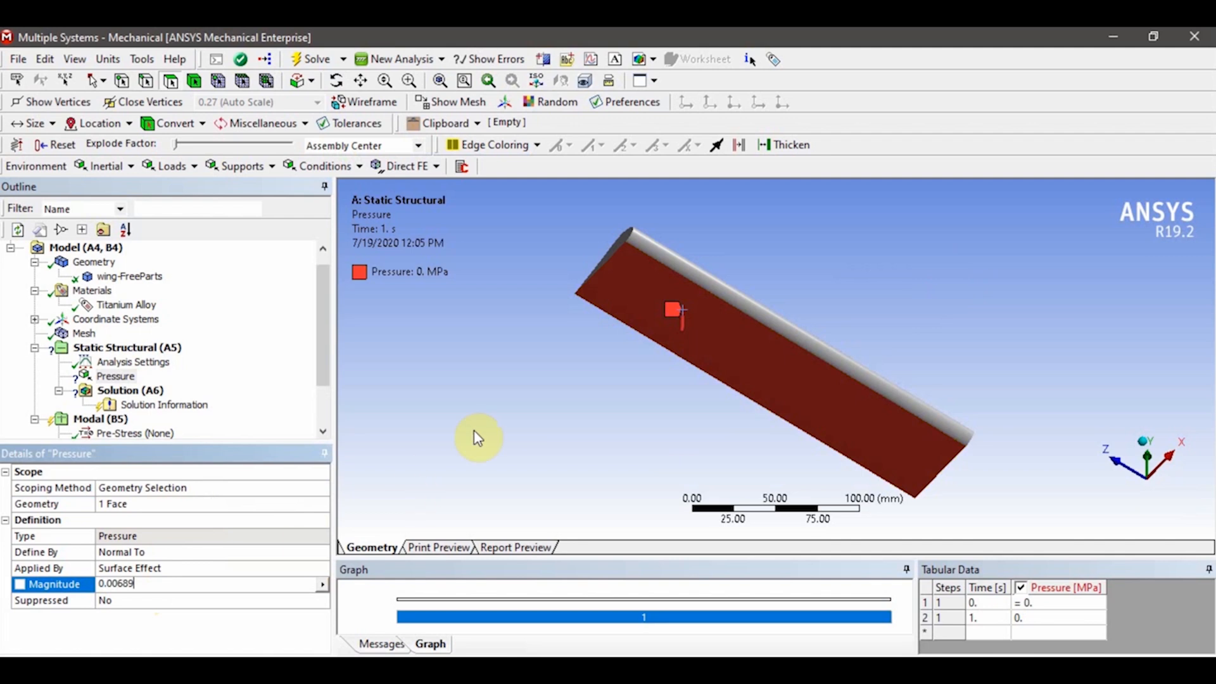
type("0.00689")
left_click(489, 413)
right_click(509, 332)
left_click(564, 413)
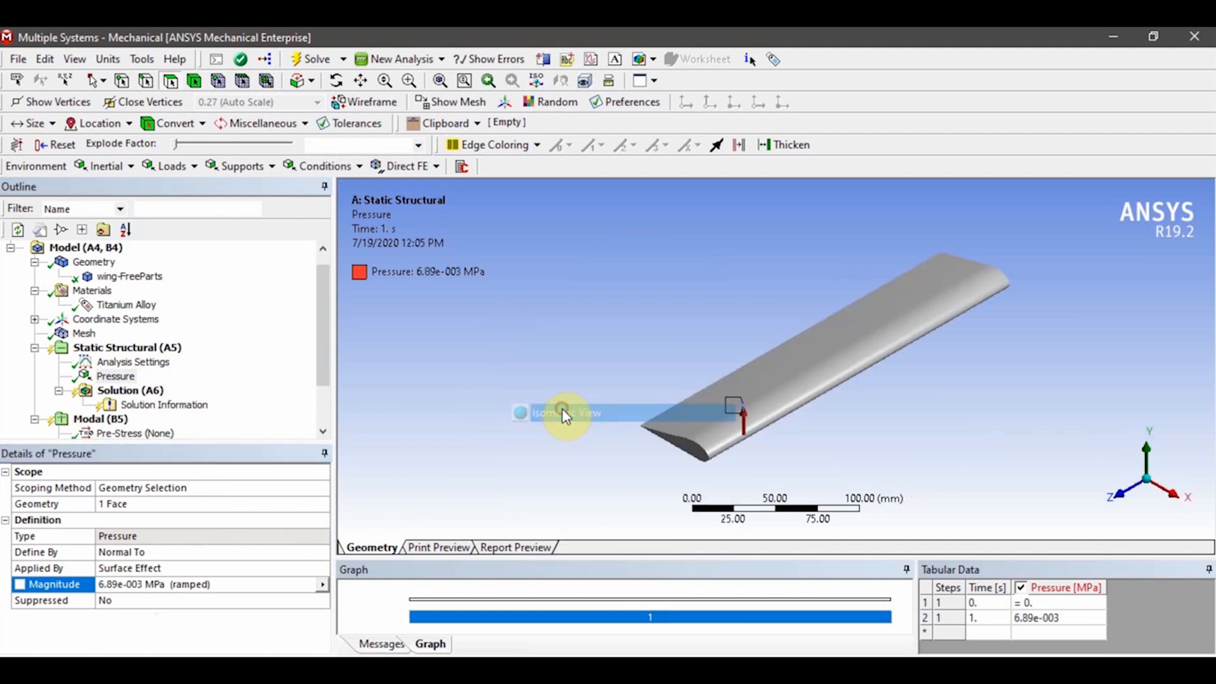
Add a Fixed Support on the airfoil-shaped end face at the wing's -Z end and restore the isometric view
left_click(135, 349)
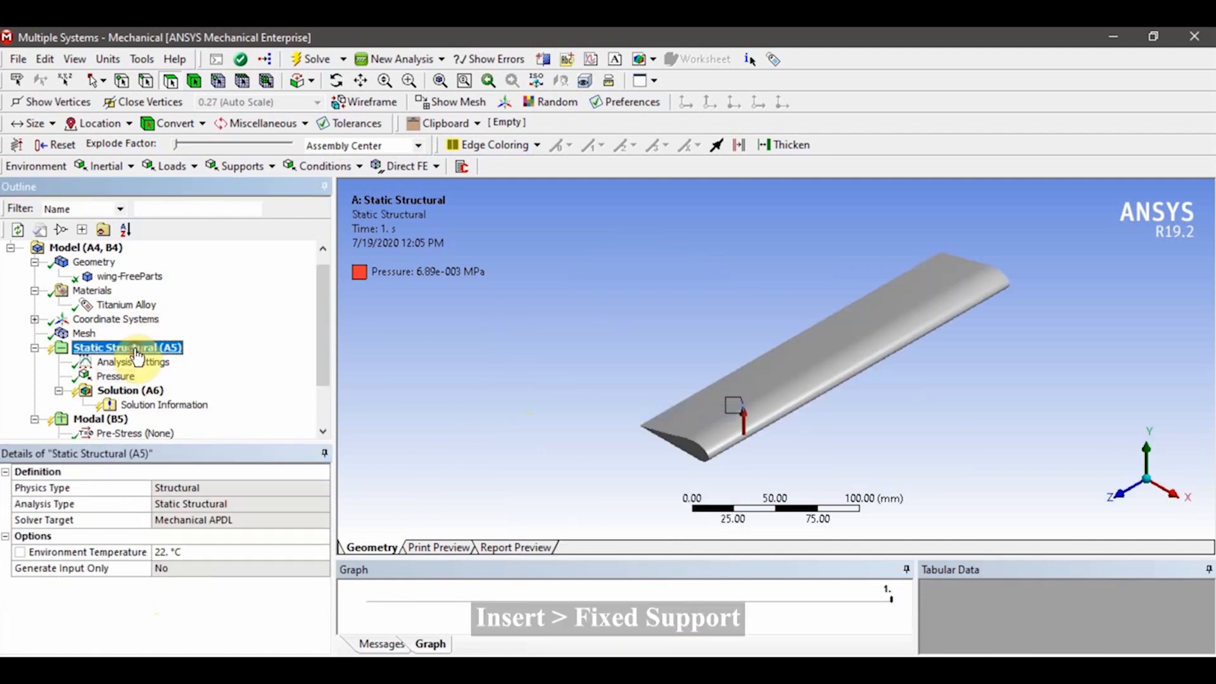
right_click(138, 356)
mouse_move(217, 358)
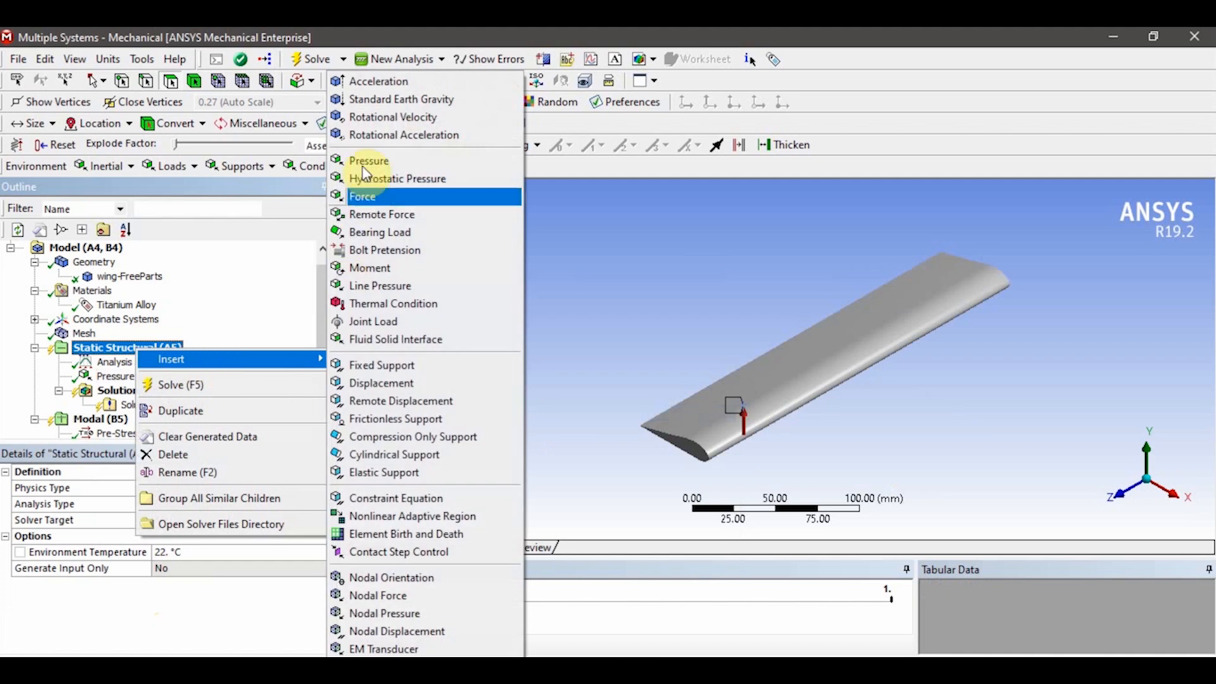
left_click(381, 368)
middle_click_drag(882, 340, 1001, 361)
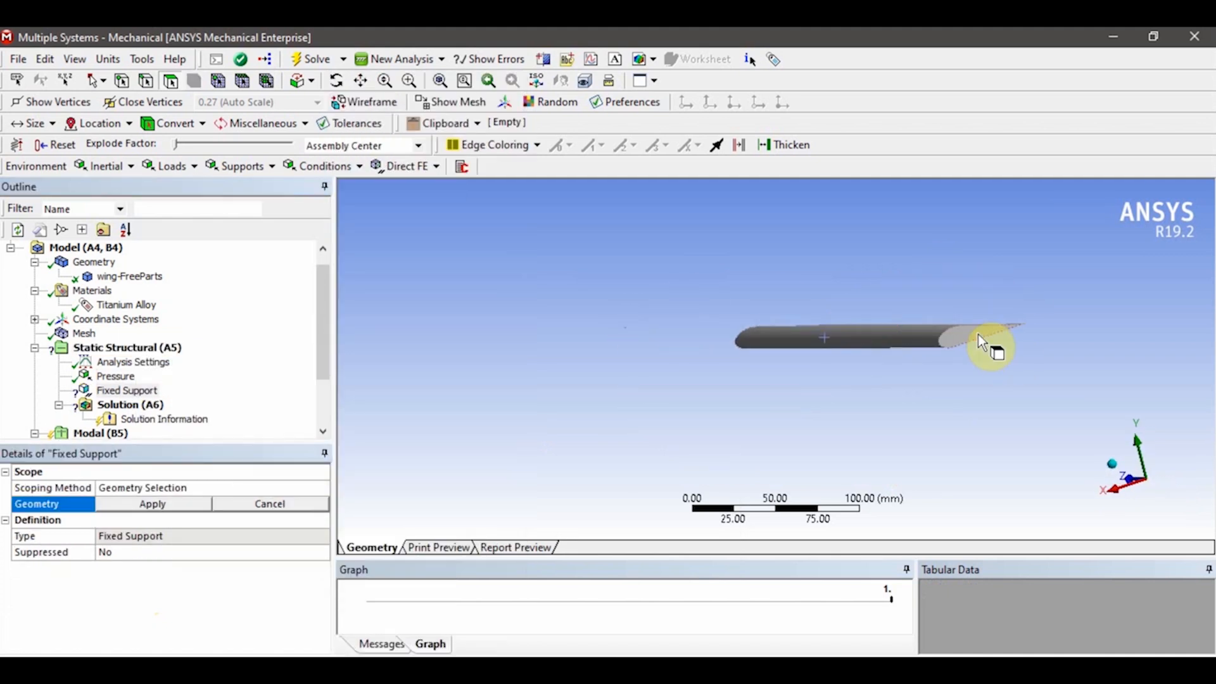
left_click(980, 342)
left_click(163, 512)
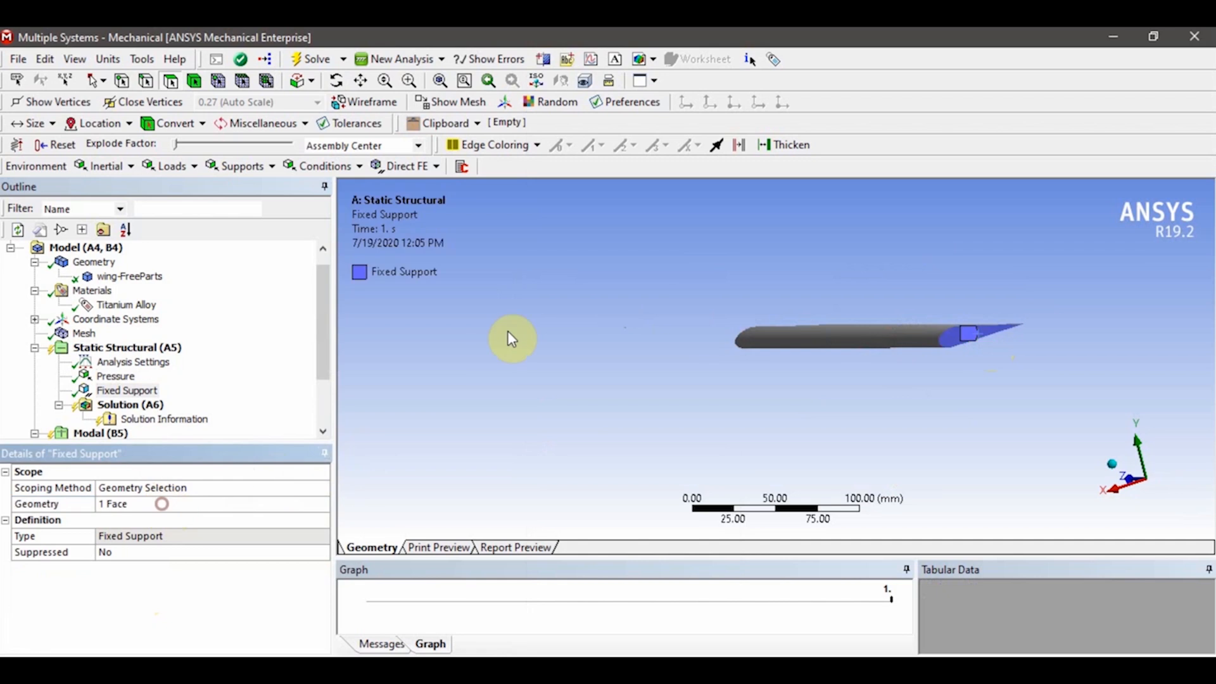
right_click(512, 328)
left_click(585, 400)
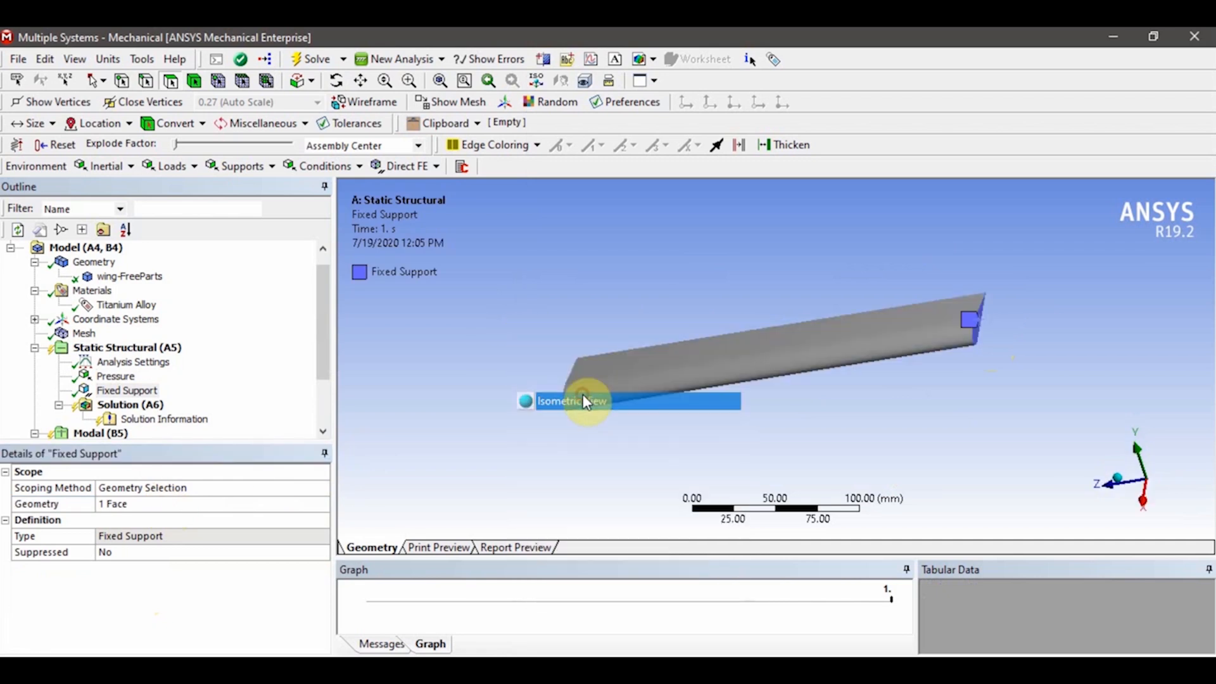
left_click(616, 296)
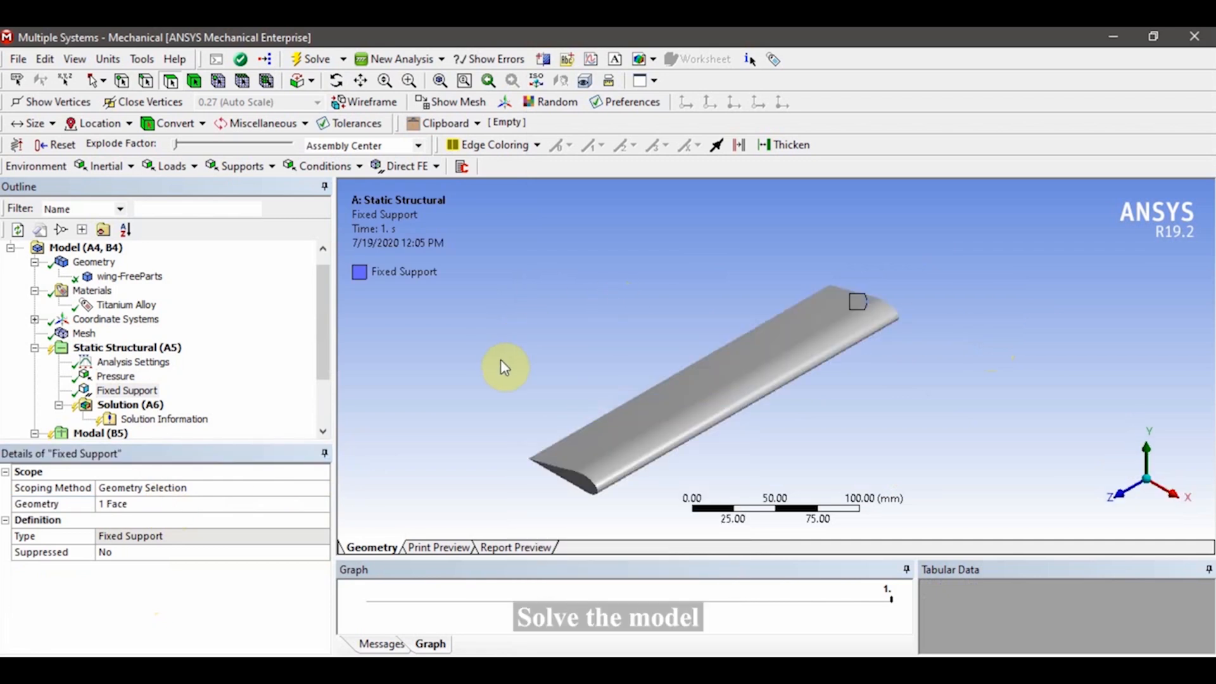
Solve the Static Structural analysis
left_click(138, 349)
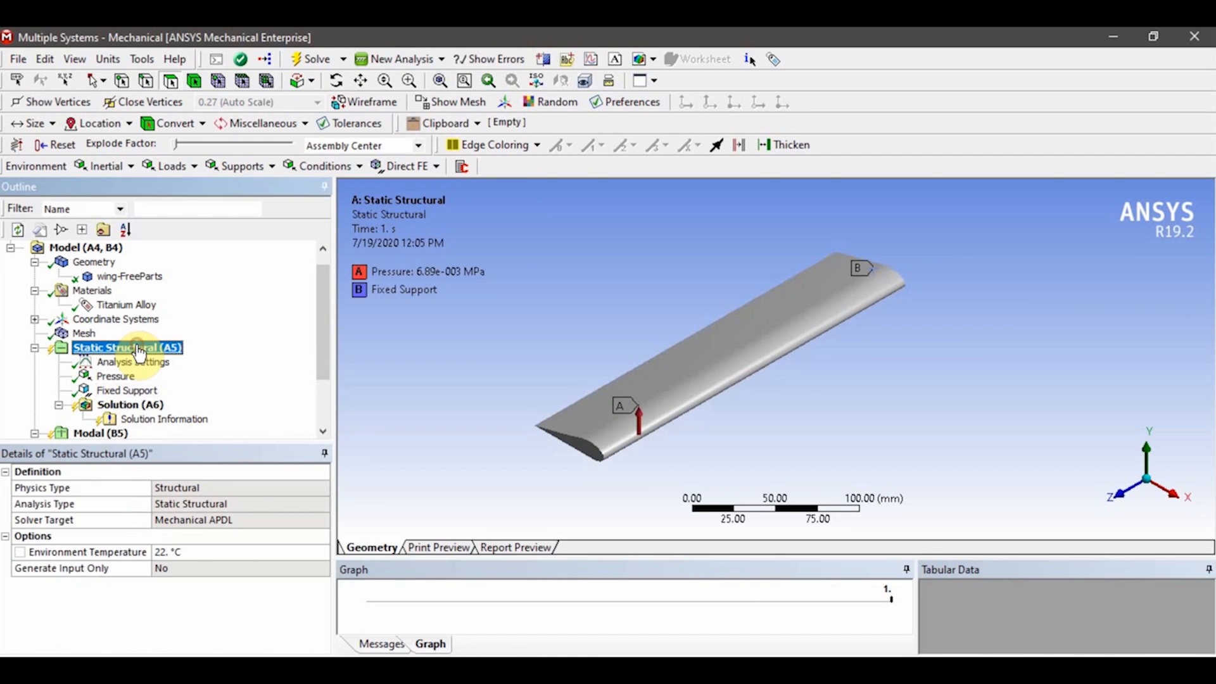
right_click(139, 352)
left_click(201, 383)
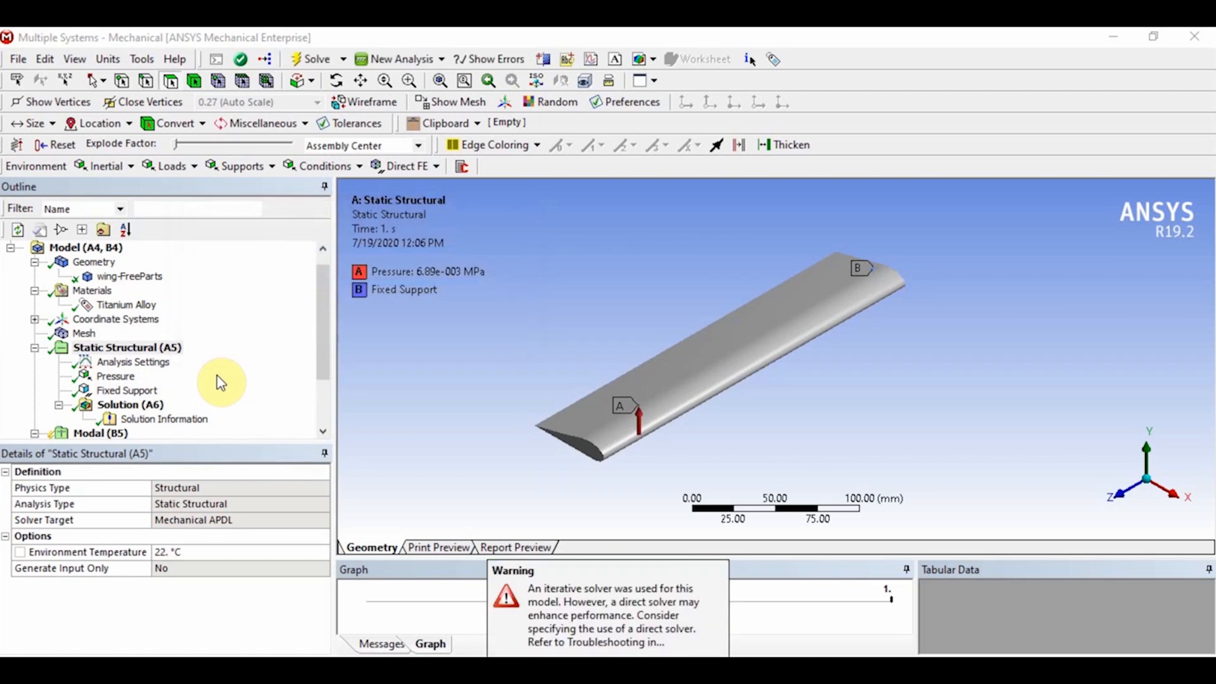
Add a Total Deformation result to the Static Structural solution
left_click(108, 348)
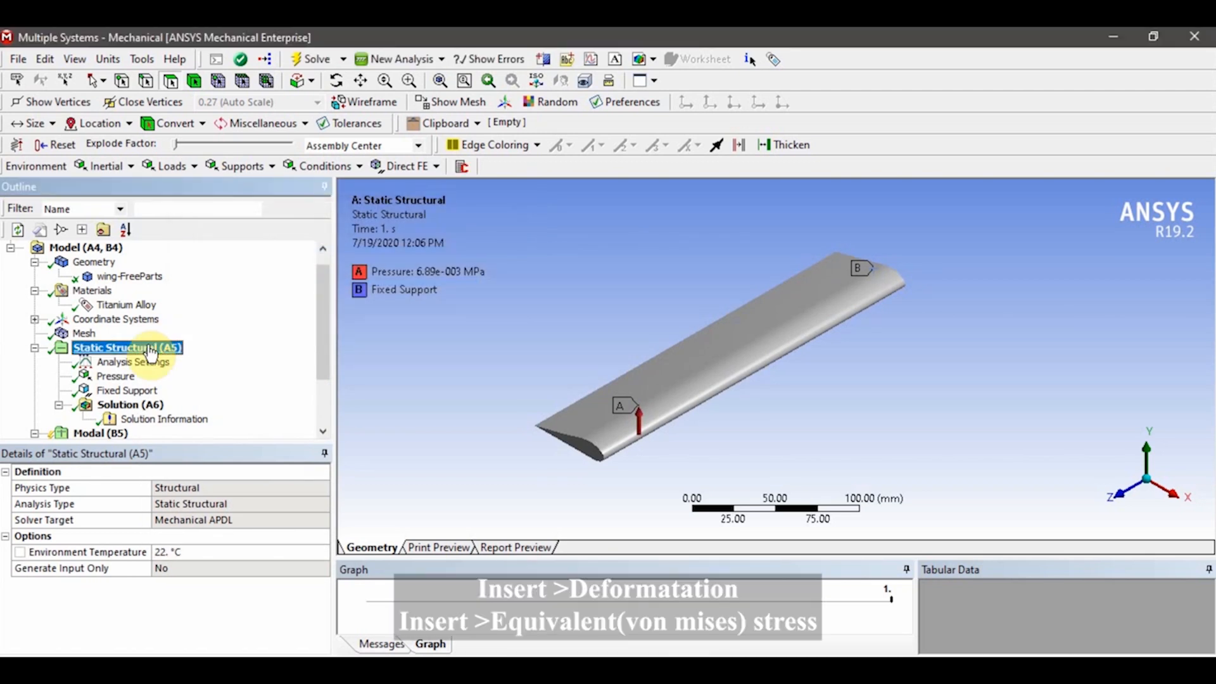
left_click(149, 405)
right_click(151, 405)
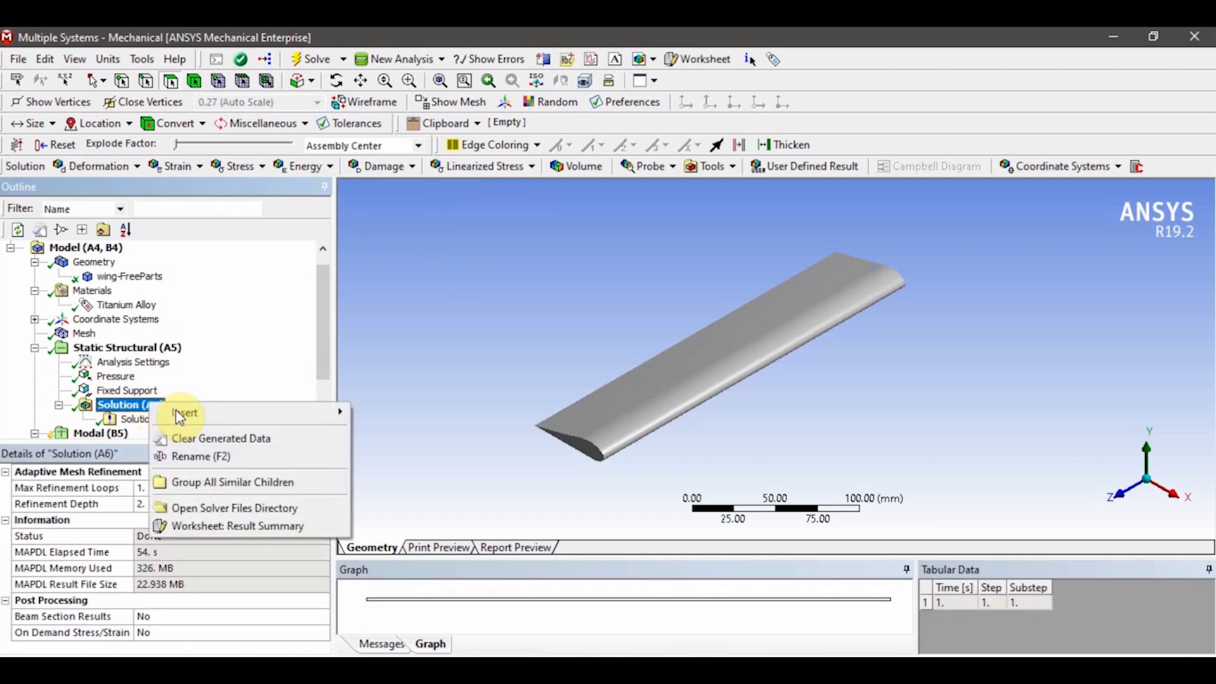
mouse_move(182, 413)
mouse_move(405, 116)
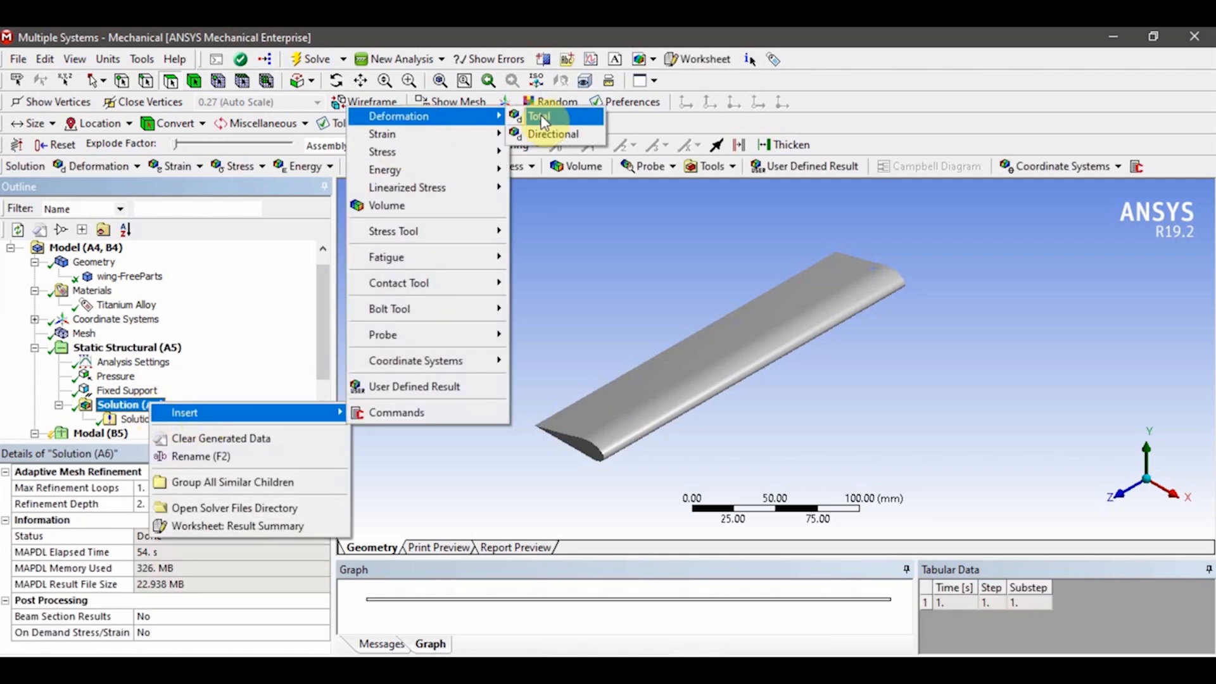
left_click(542, 120)
Add an Equivalent (von-Mises) Stress result to the Static Structural solution
left_click(134, 393)
right_click(135, 392)
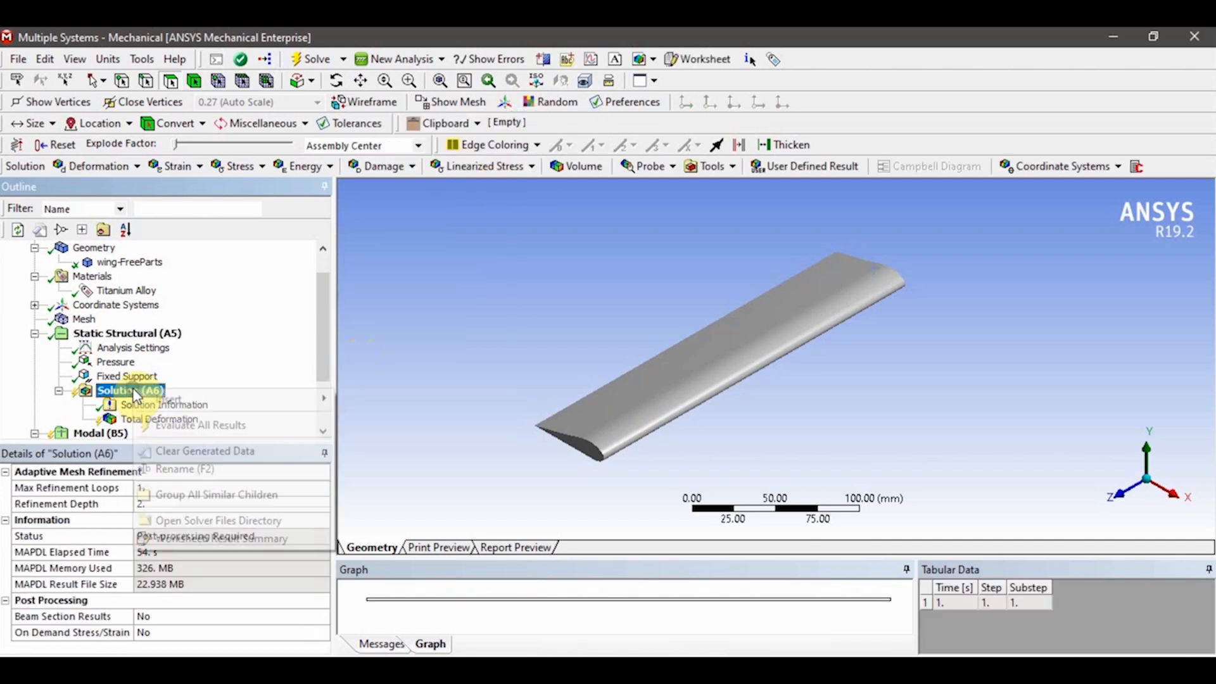
mouse_move(245, 398)
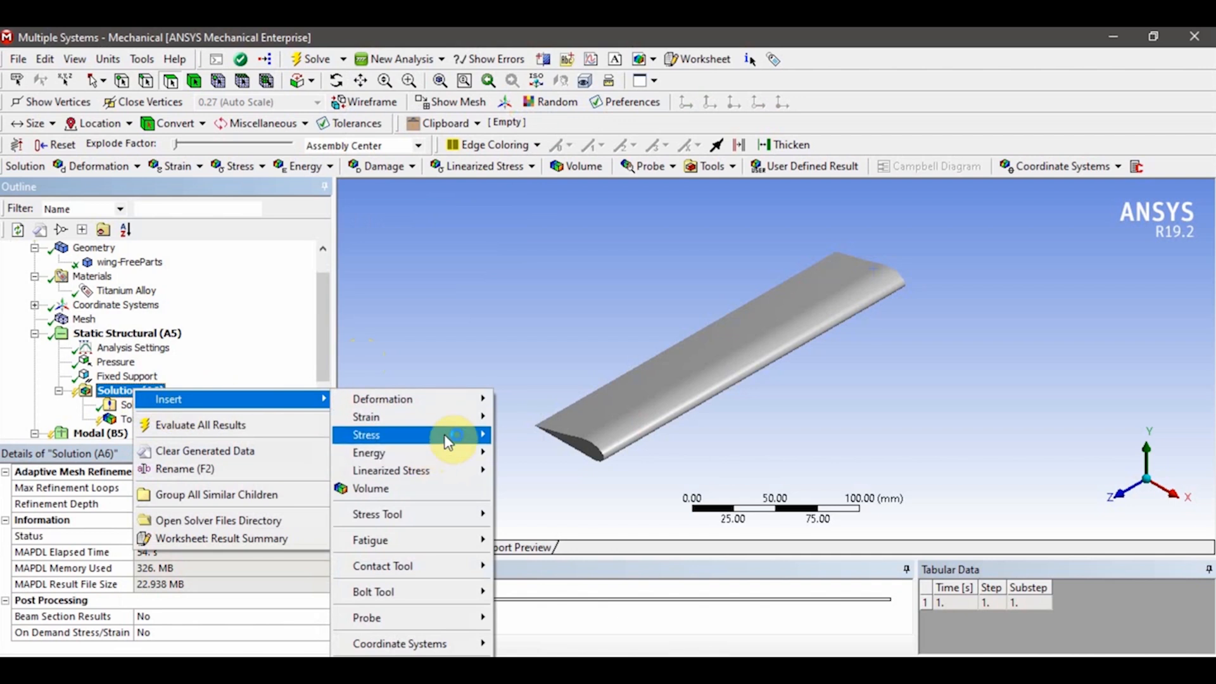
mouse_move(449, 442)
left_click(532, 435)
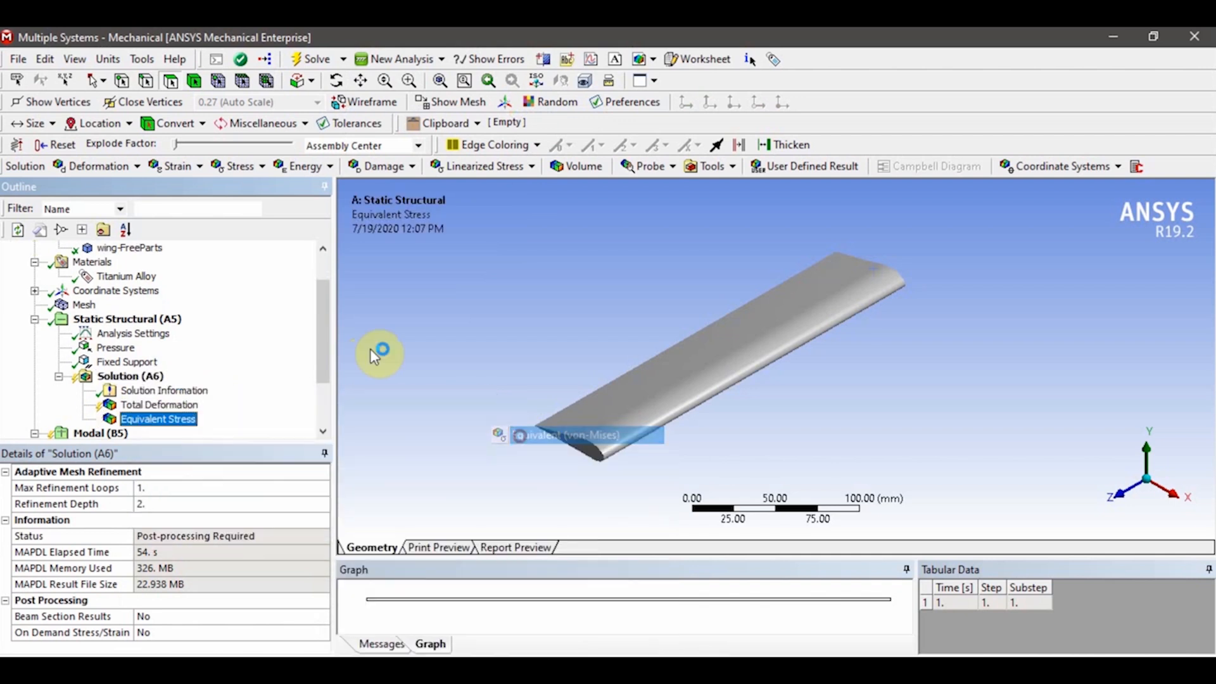
Evaluate all results of the Static Structural solution
left_click(150, 380)
right_click(148, 378)
left_click(174, 410)
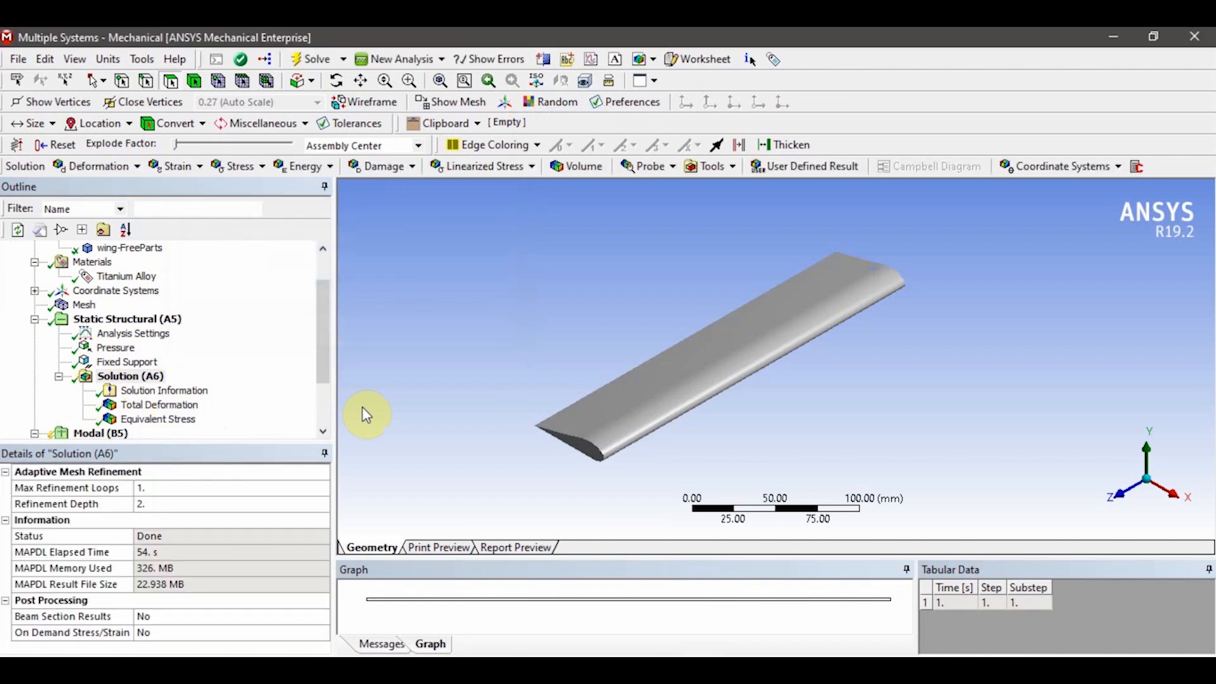
Display the static Total Deformation result with smooth contours and without the mesh wireframe
scroll(240, 380, "down", 2)
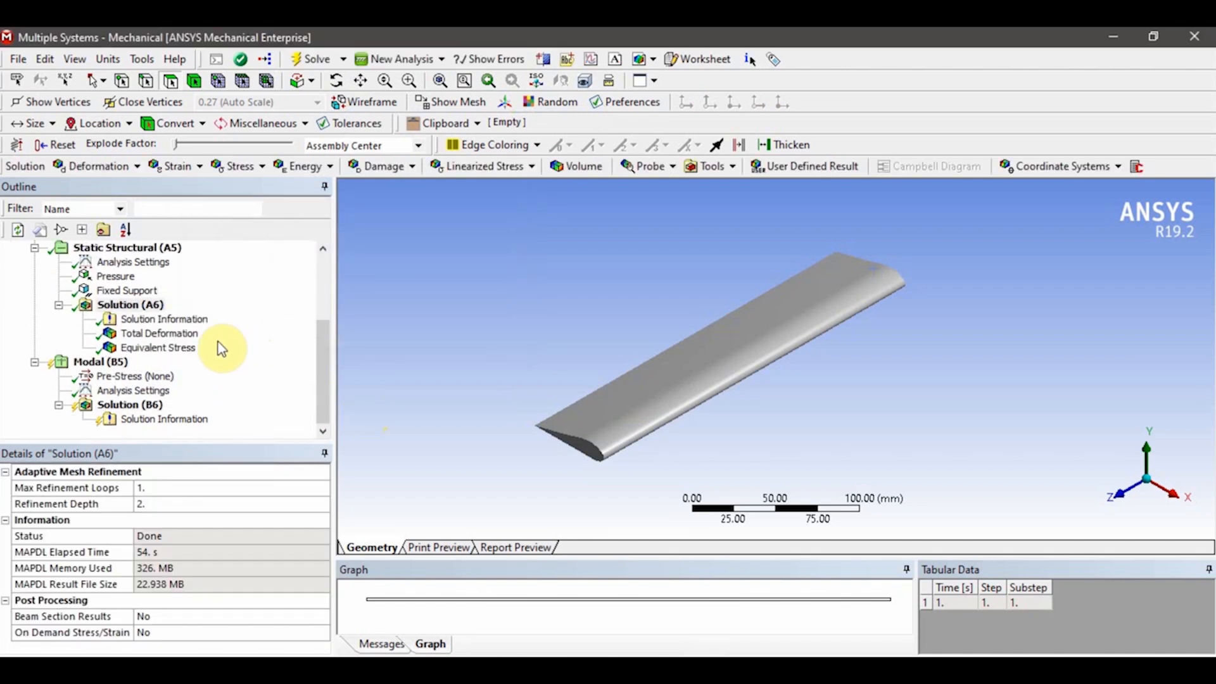
left_click(172, 334)
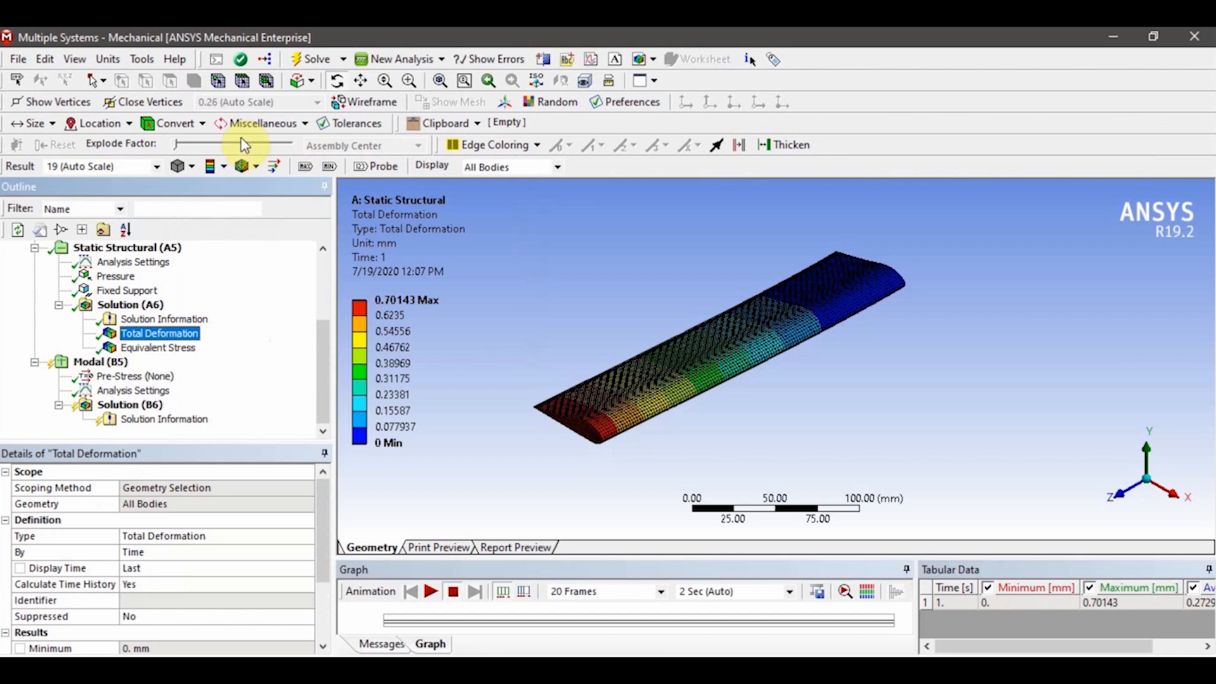
left_click(221, 167)
left_click(235, 205)
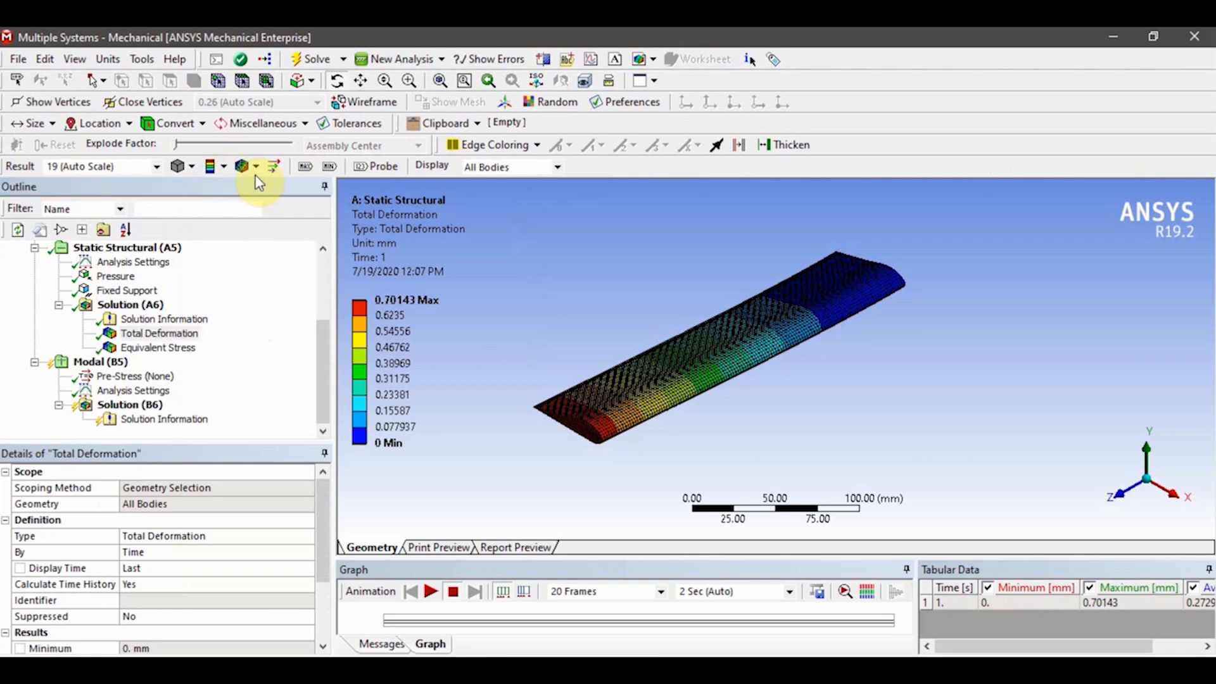
left_click(255, 167)
left_click(271, 188)
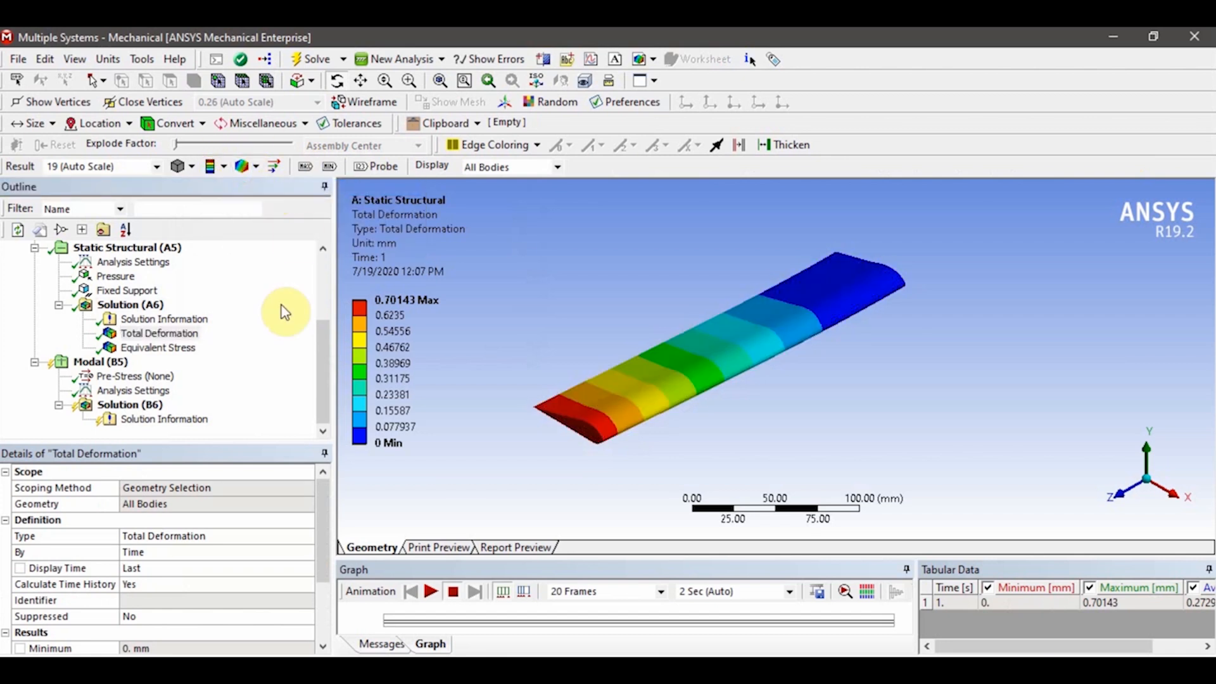
left_click(224, 168)
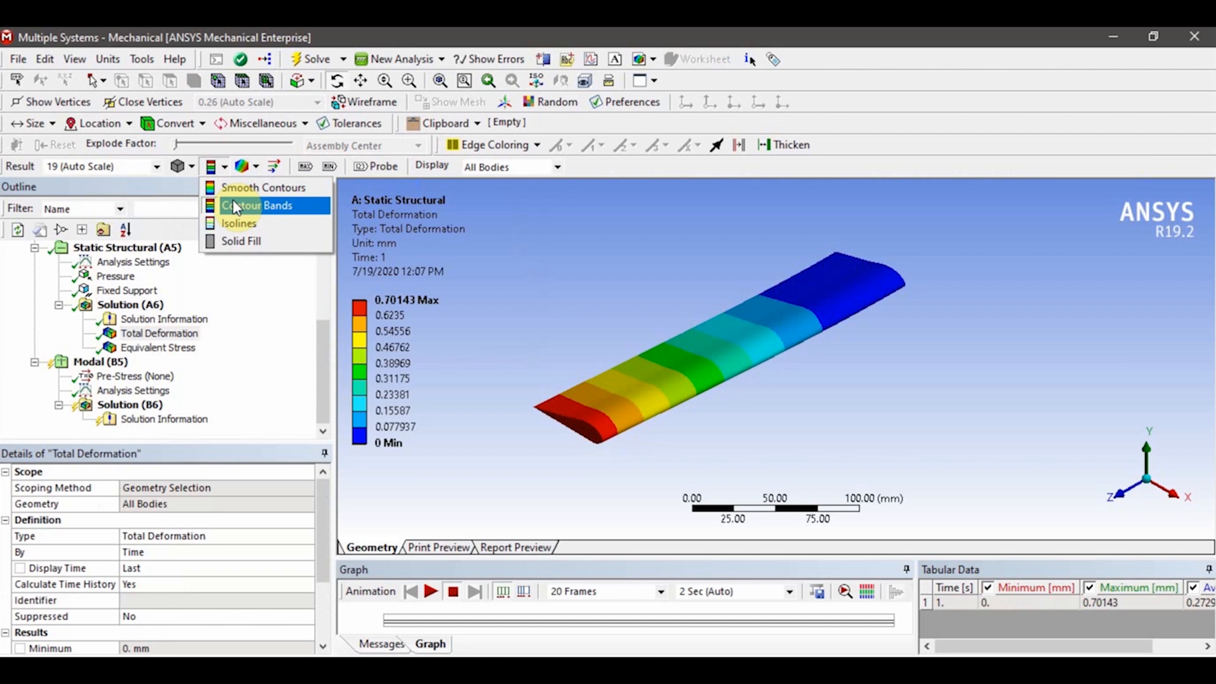
left_click(239, 190)
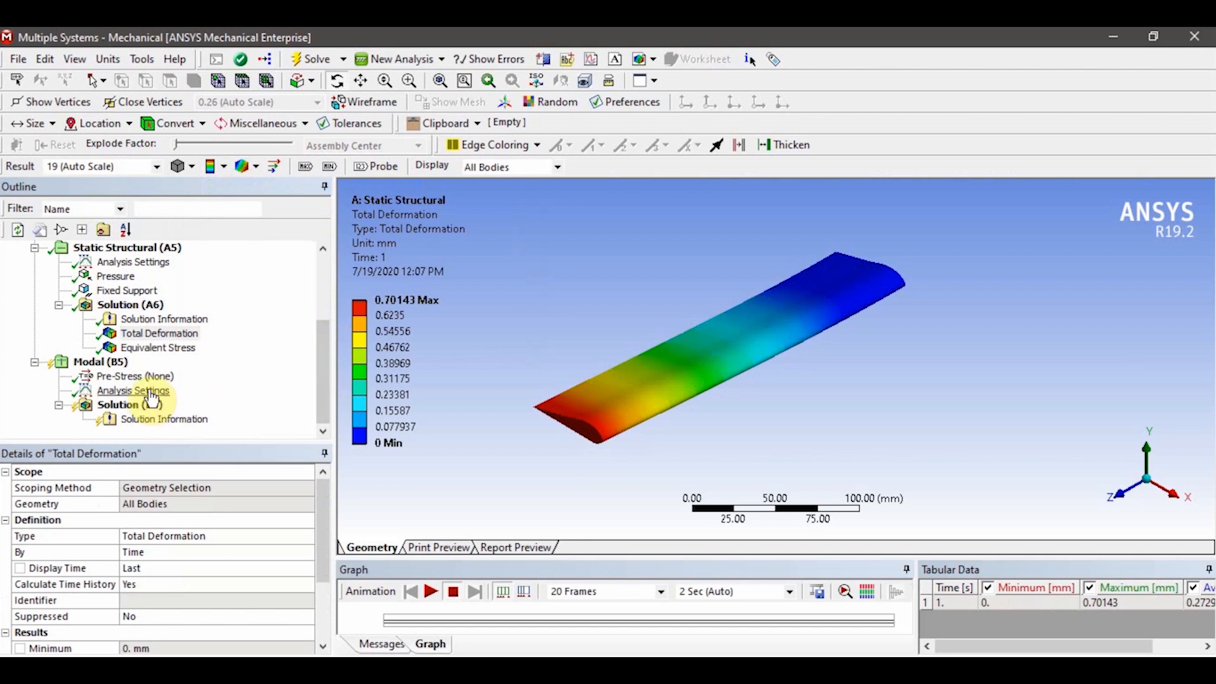
Display the Equivalent Stress result and inspect the stress distribution near the wing's fixed end, returning to the isometric view
left_click(159, 348)
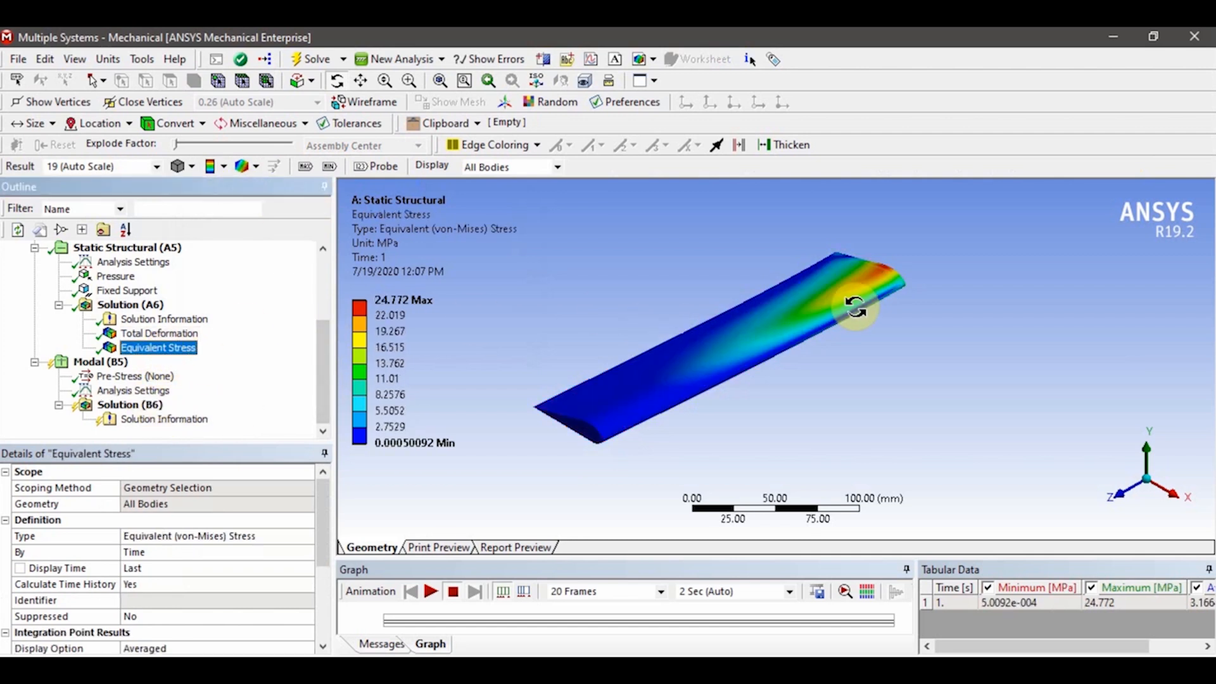
left_click_drag(855, 307, 904, 184)
right_click(631, 228)
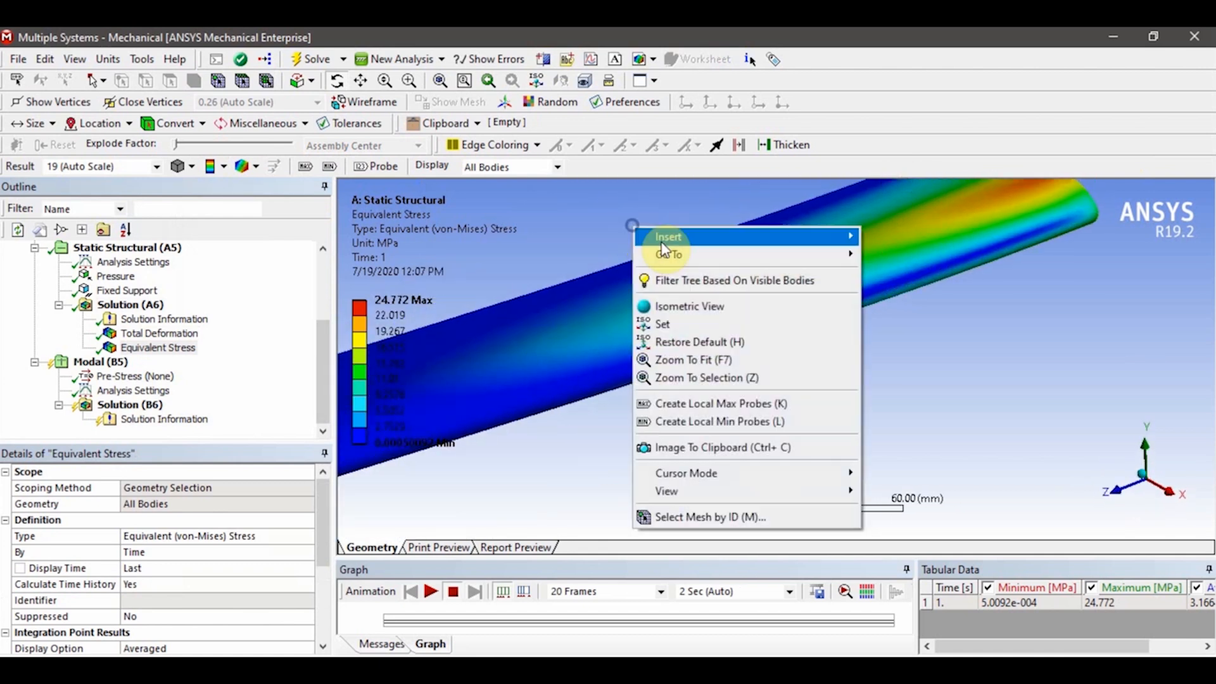
left_click(695, 307)
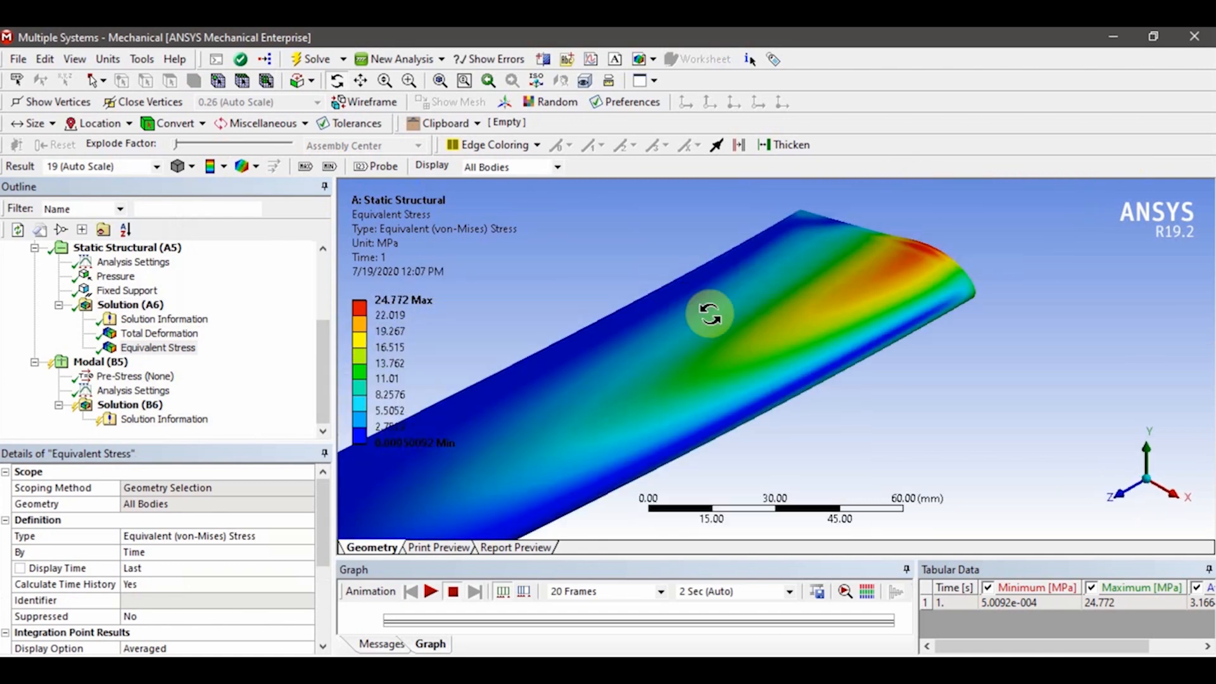
Set the result animation to 30 frames over 3 seconds and play the Equivalent Stress animation, then pause it
left_click(659, 593)
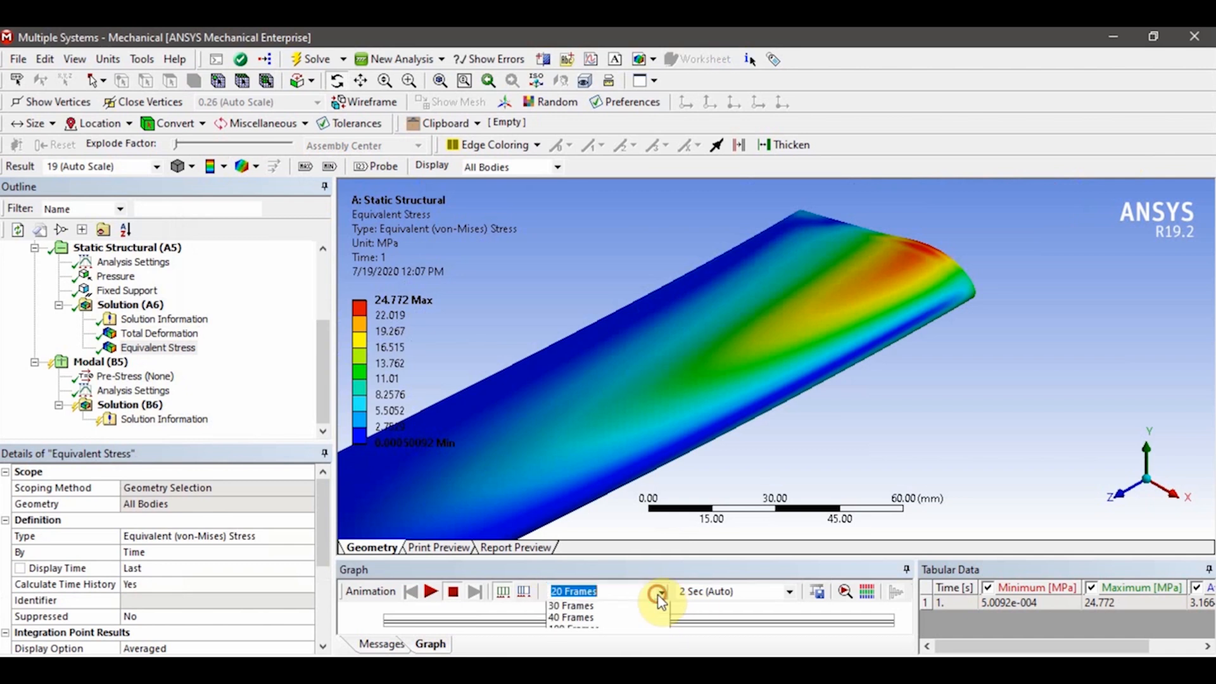
left_click(595, 642)
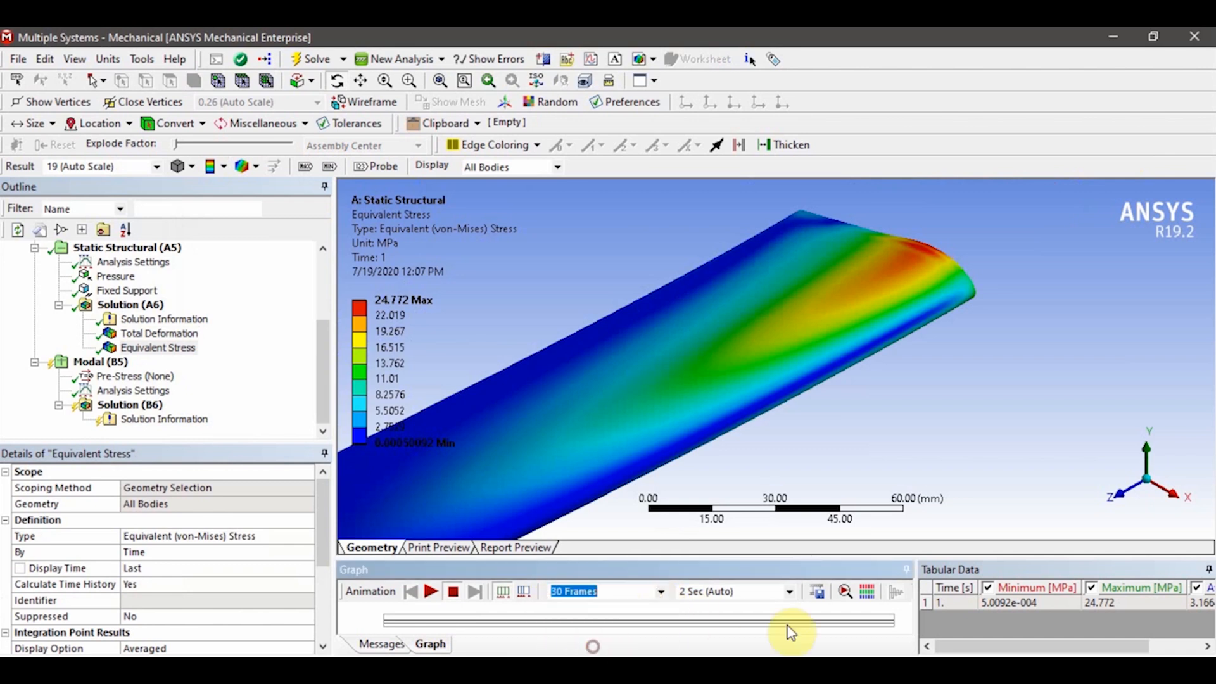
left_click(788, 591)
left_click(703, 643)
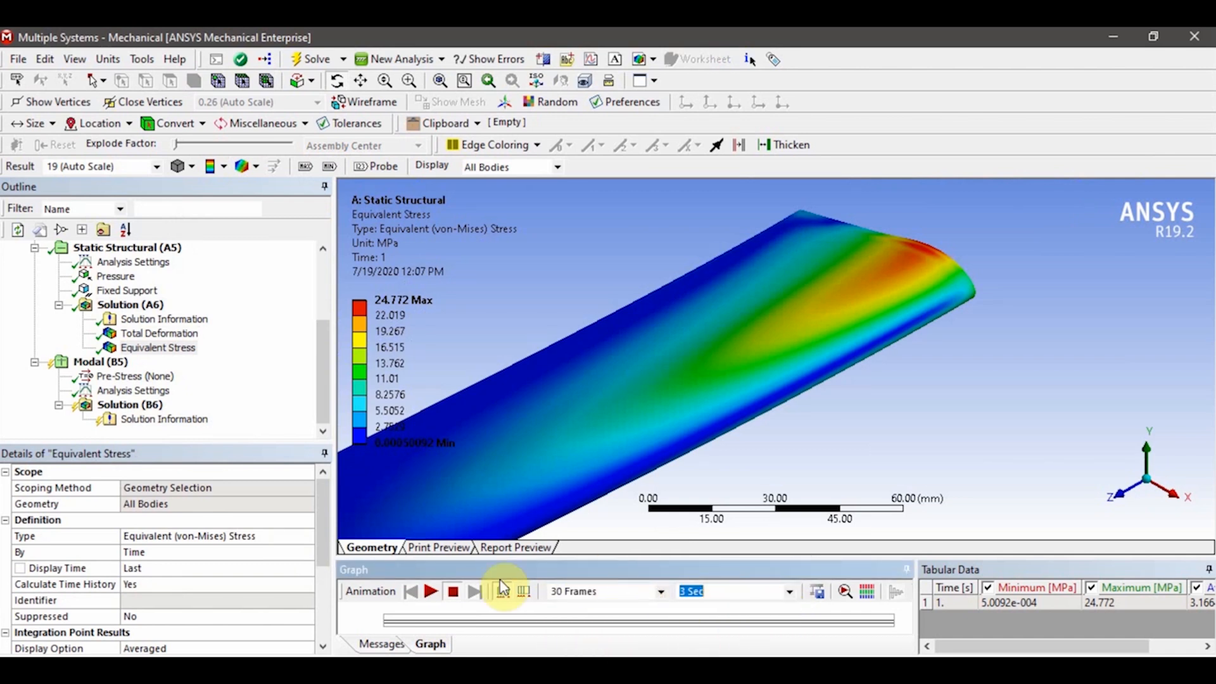
left_click(430, 590)
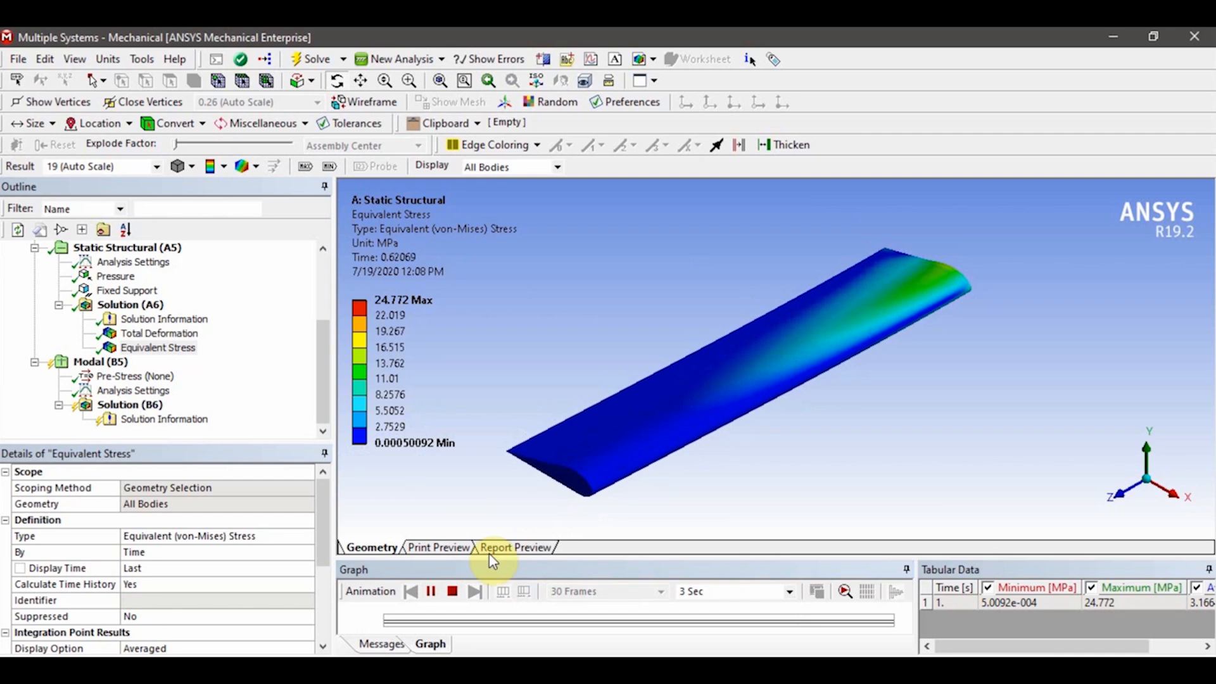
left_click(430, 591)
Play the animation of the static Total Deformation result and pause it
left_click(163, 336)
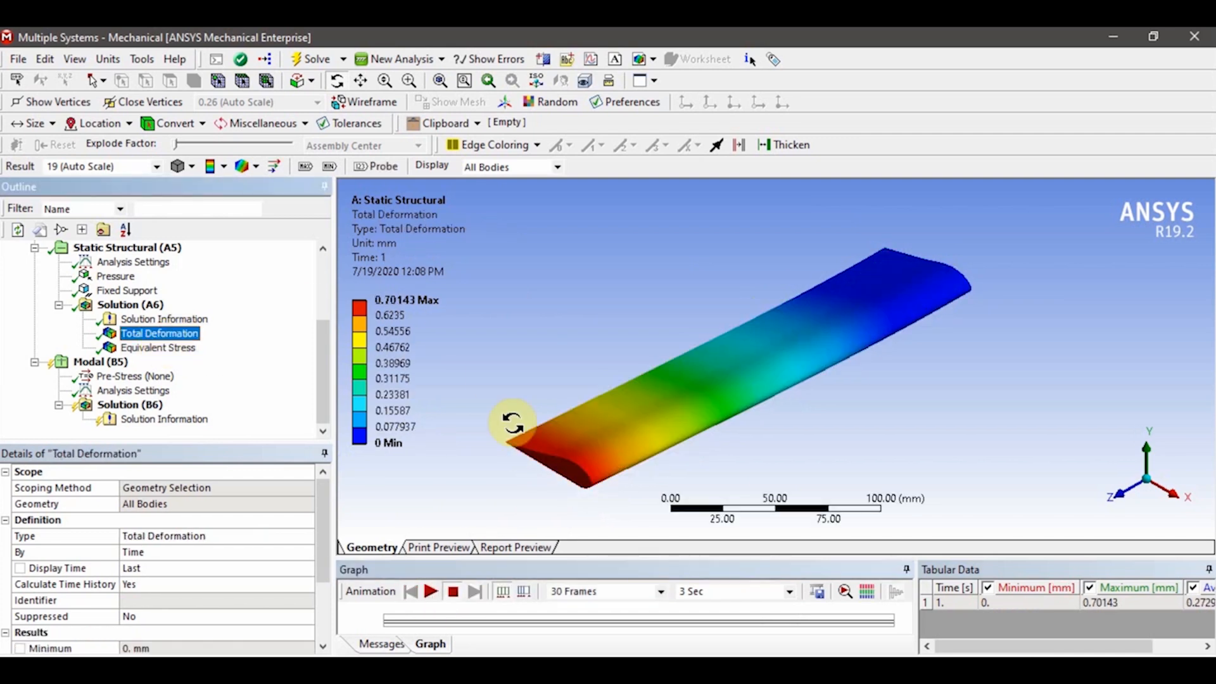
left_click(432, 590)
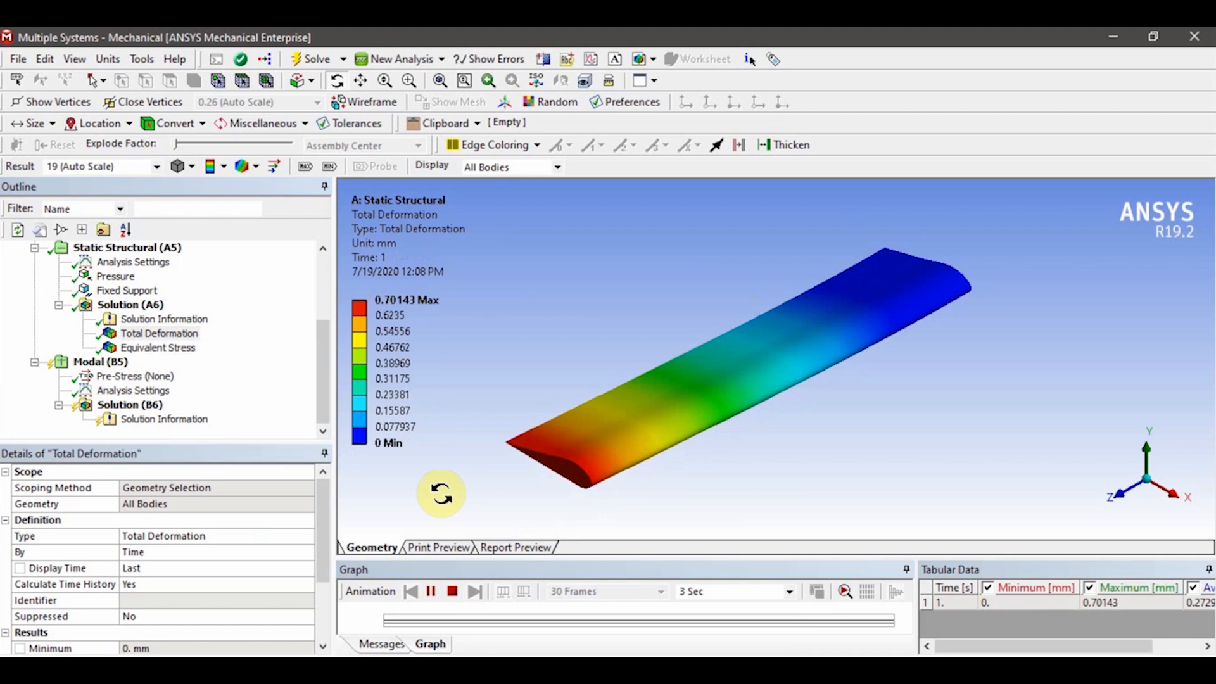
left_click(430, 591)
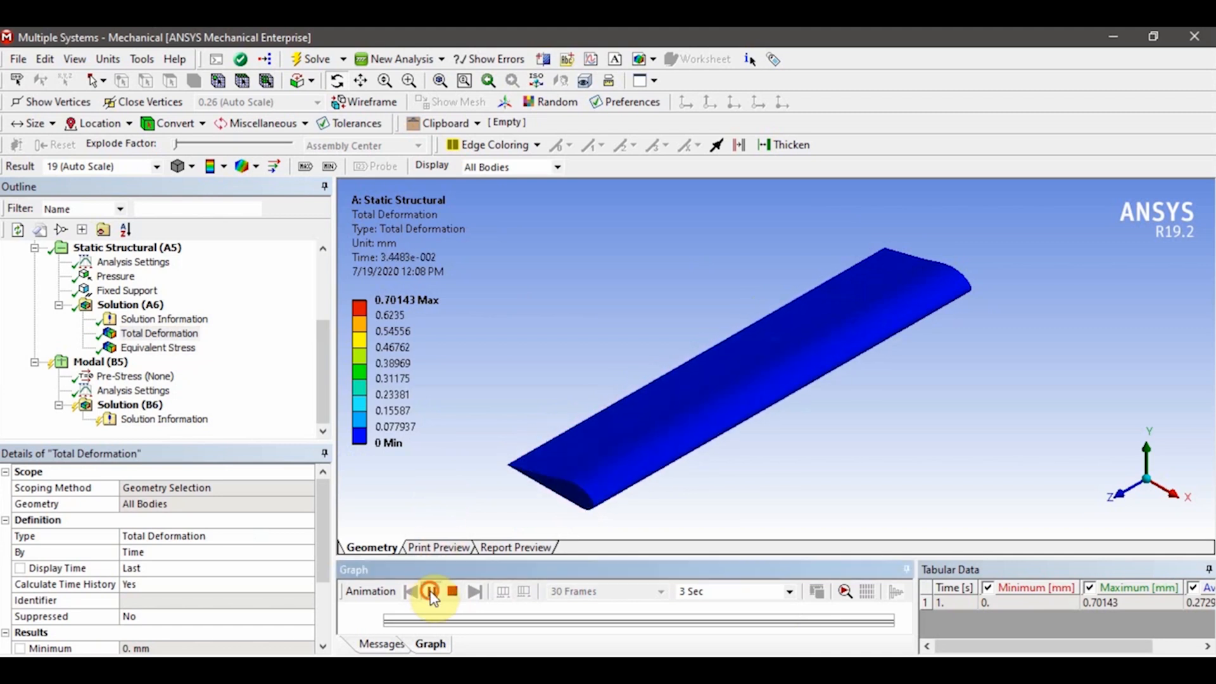
Set the Modal analysis's Pre-Stress Environment to Static Structural
left_click(103, 364)
left_click(146, 377)
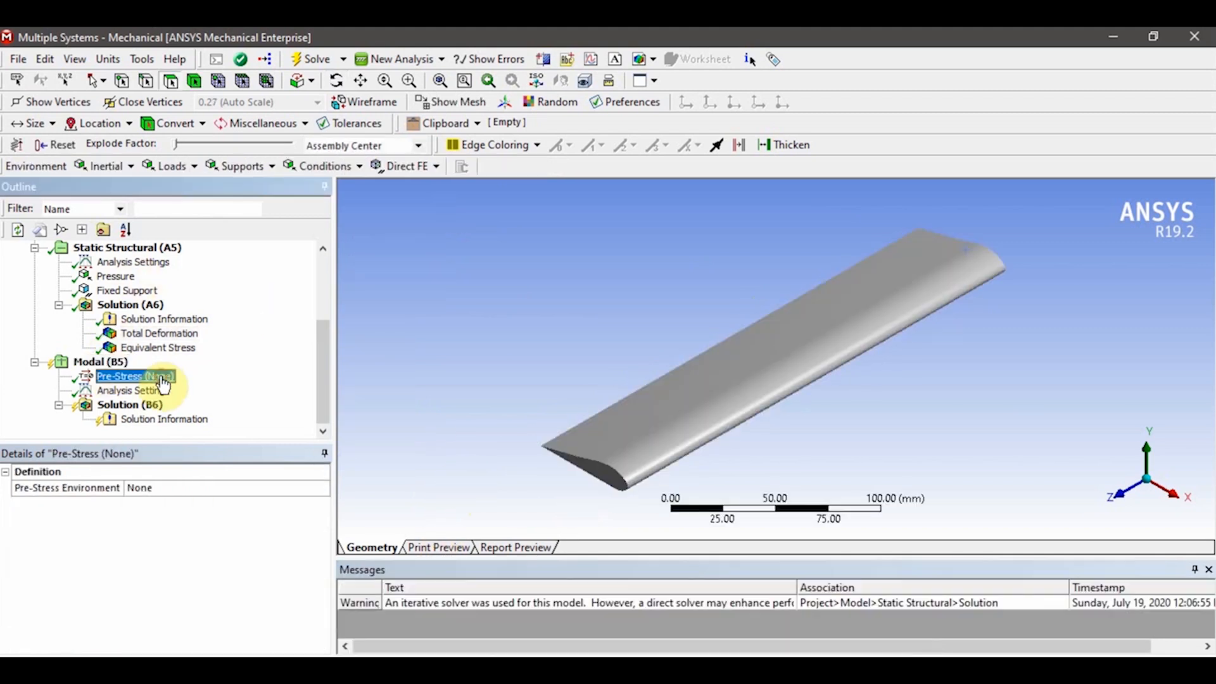
left_click(251, 486)
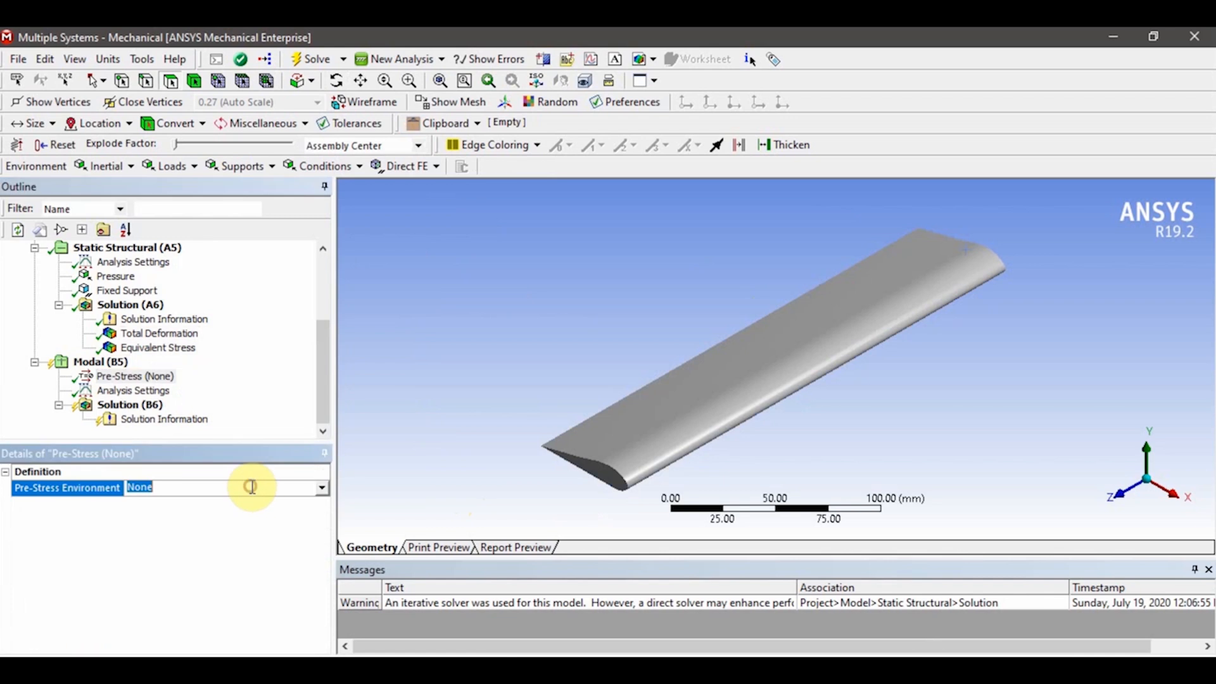
left_click(321, 487)
left_click(171, 514)
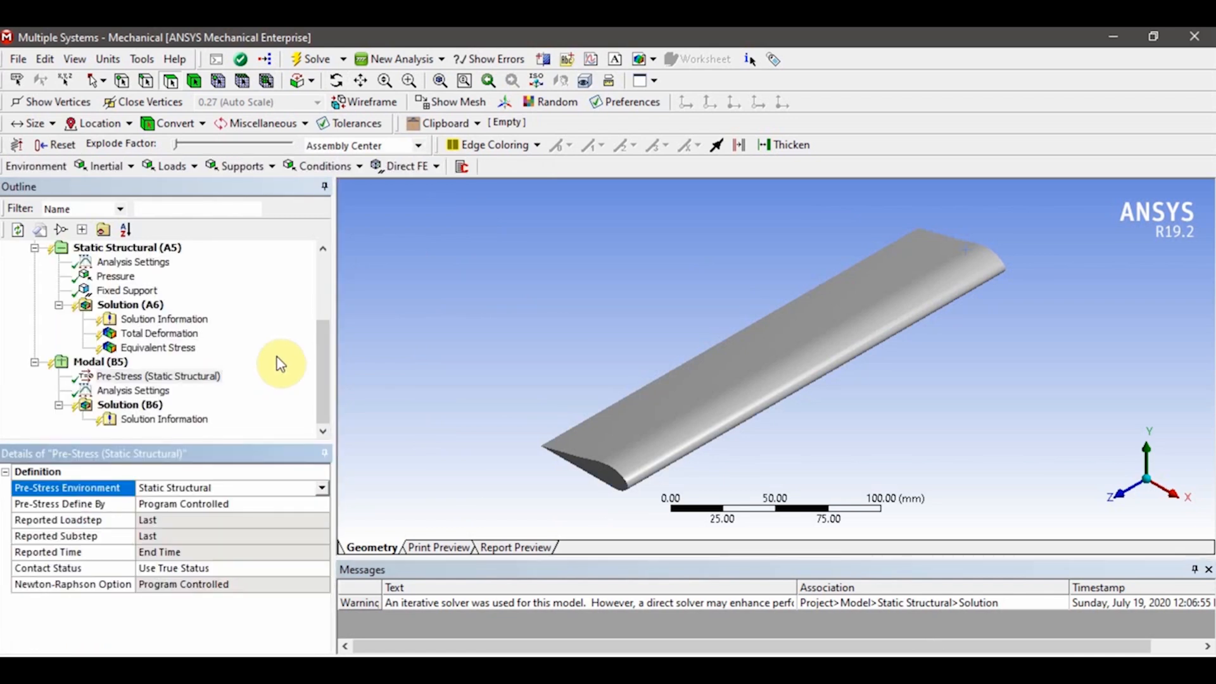
left_click(278, 360)
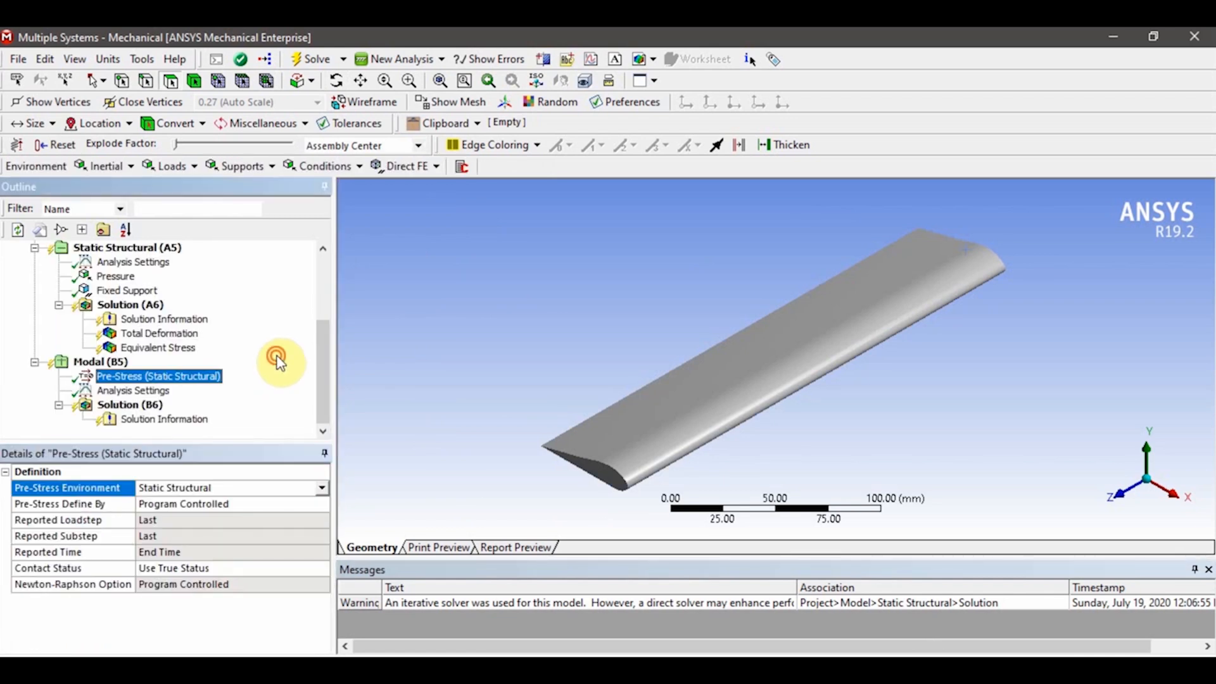
Set Max Modes to Find to 5 in the Modal analysis settings
left_click(134, 391)
left_click(129, 487)
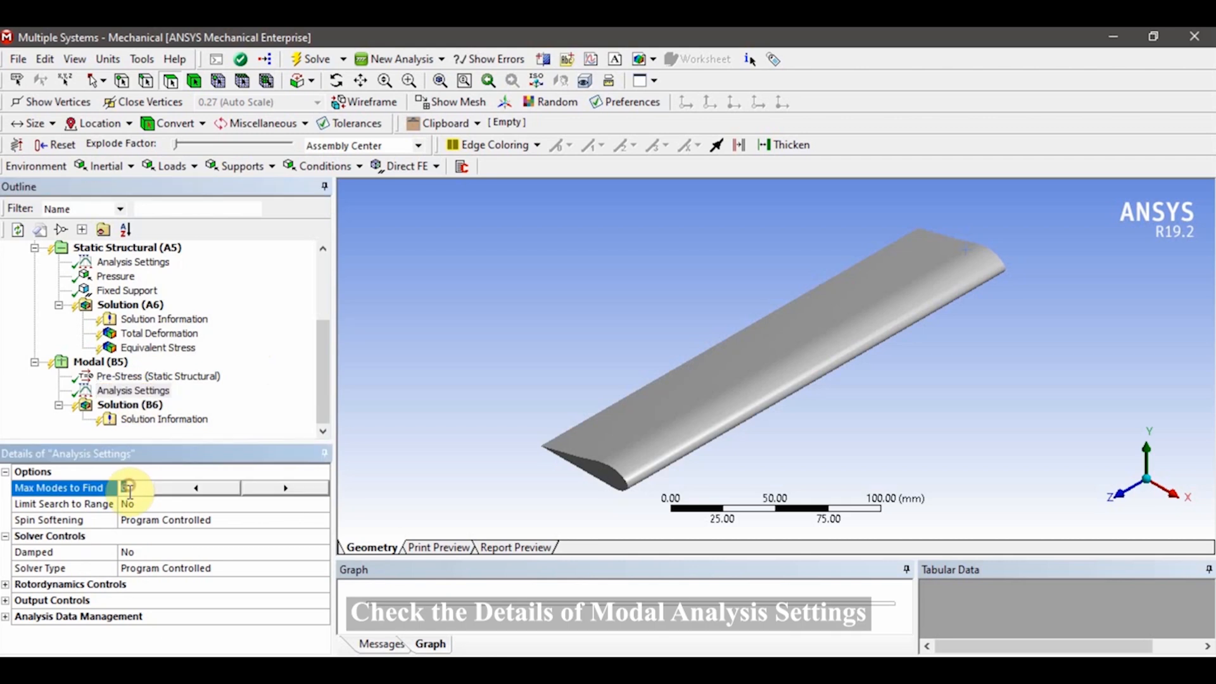
key("BackSpace")
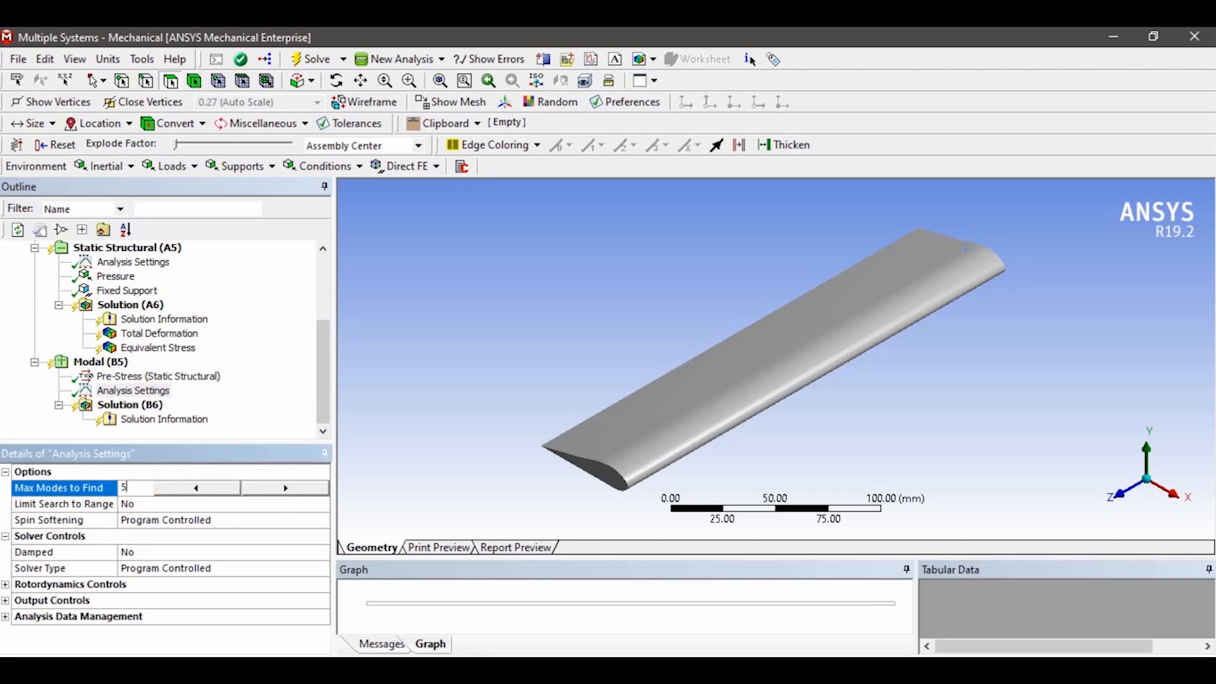
type("5")
left_click(278, 399)
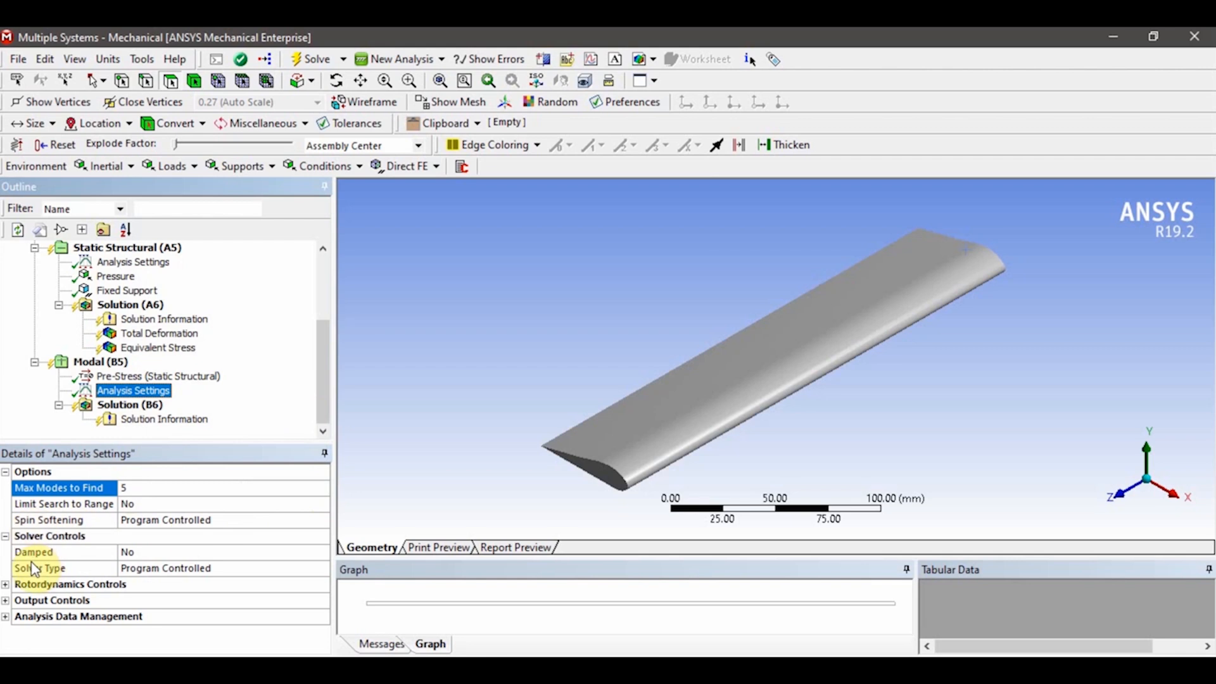
Enable Stress and Strain output in the Modal analysis's Output Controls by setting both to Yes
left_click(5, 600)
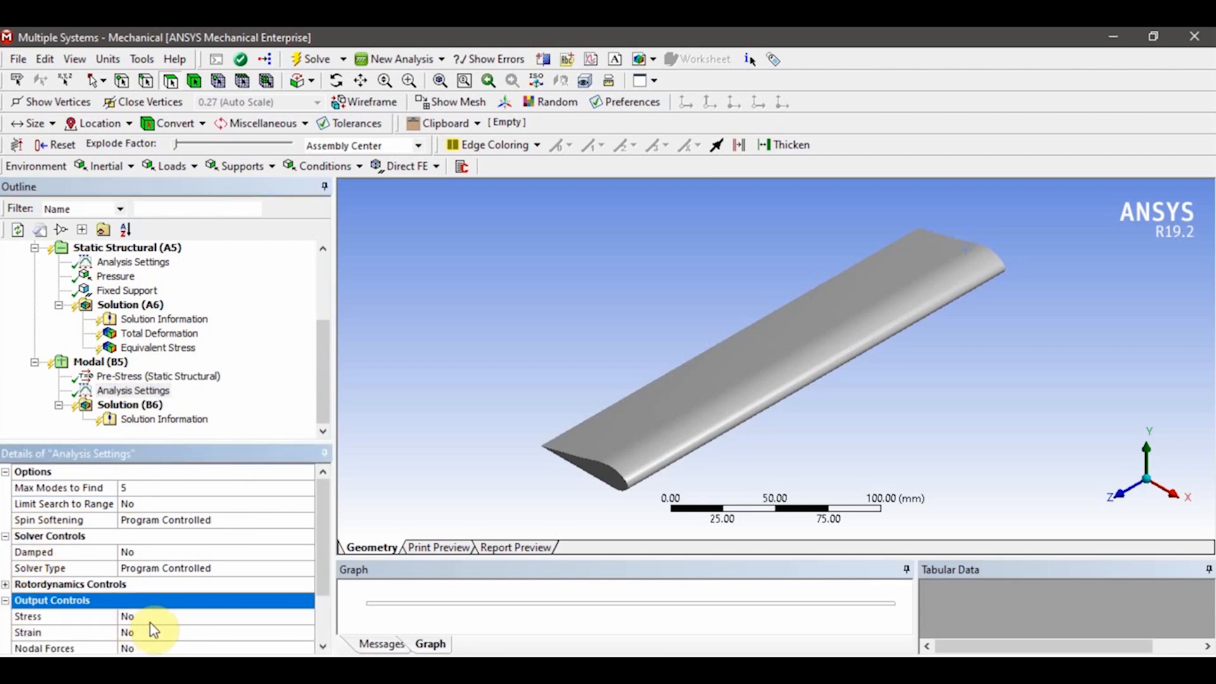
scroll(190, 623, "down", 2)
left_click(210, 553)
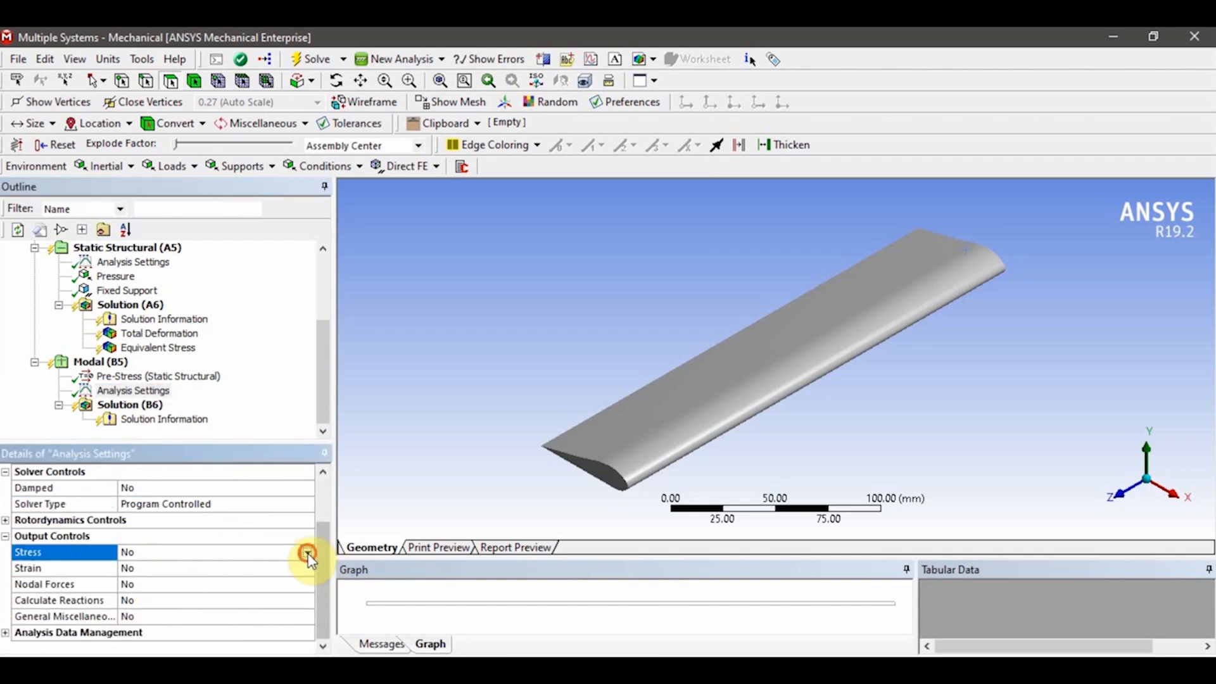
left_click(306, 552)
left_click(163, 578)
scroll(320, 611, "down", 2)
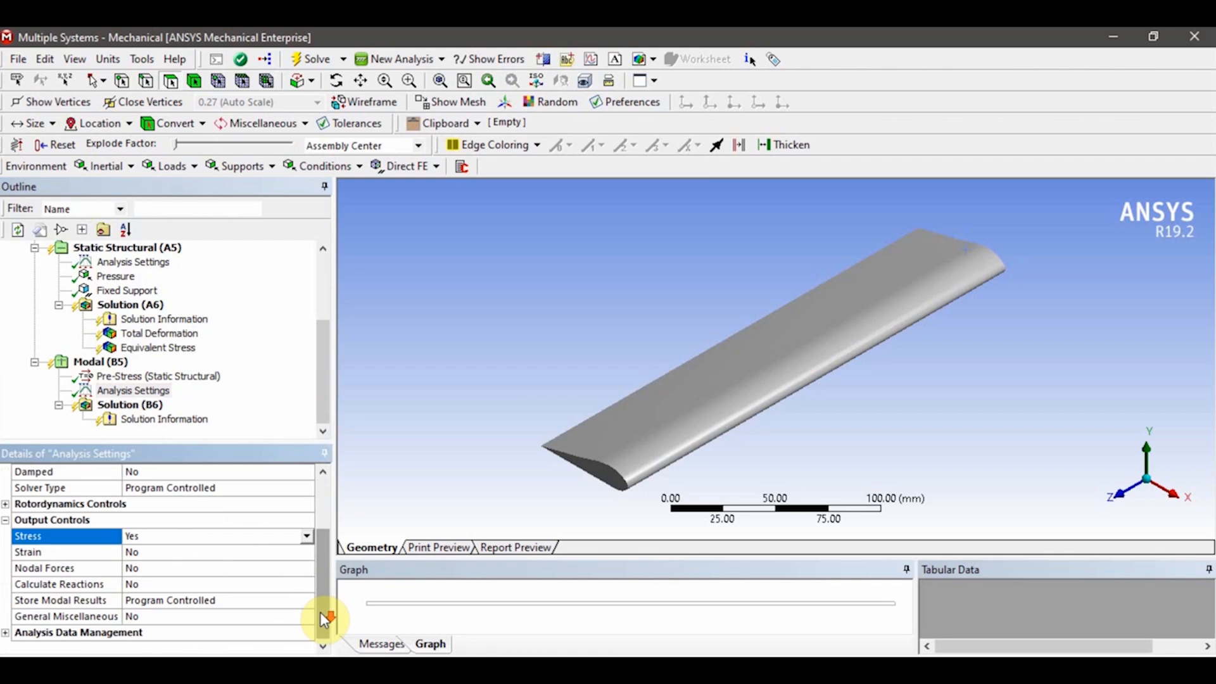
left_click(309, 552)
left_click(309, 557)
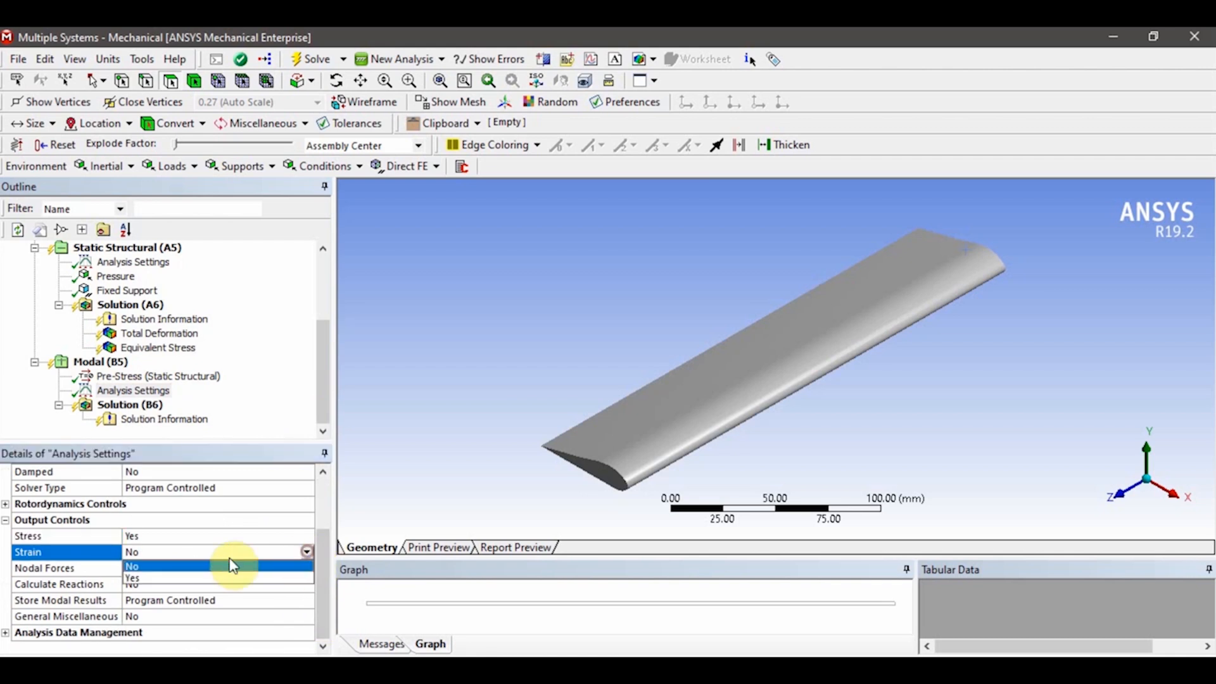
left_click(137, 582)
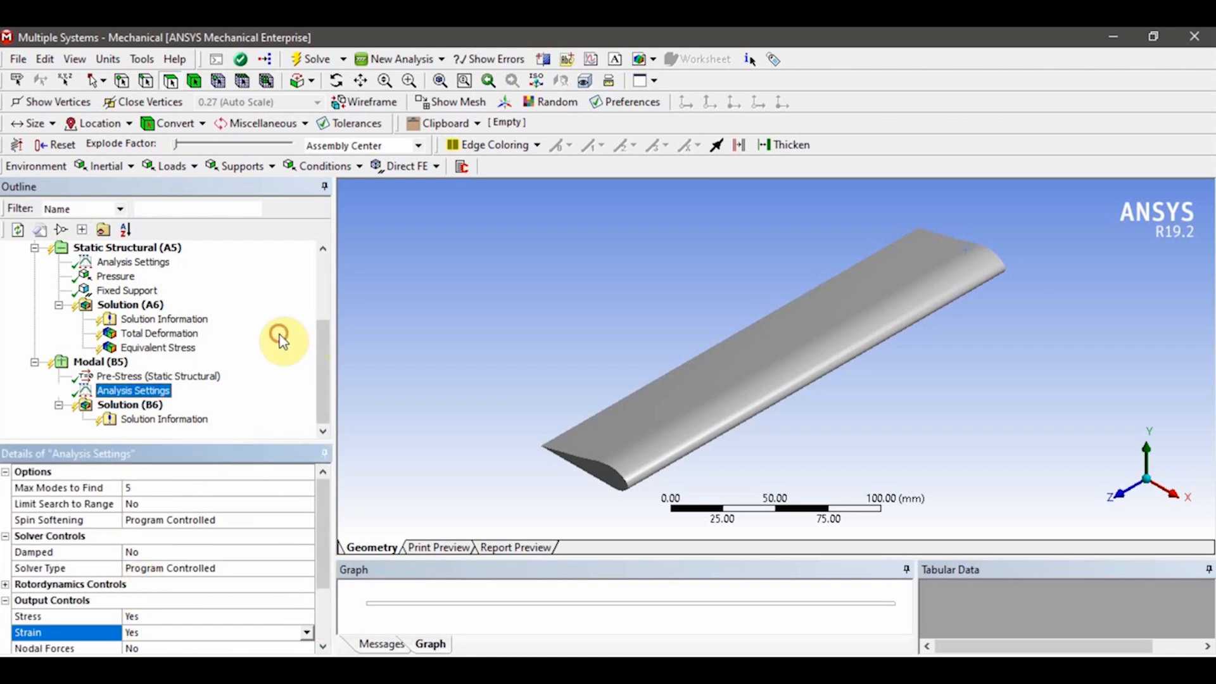
Set the Modal analysis's Solver Type to Direct
scroll(322, 500, "down", 1)
left_click(59, 519)
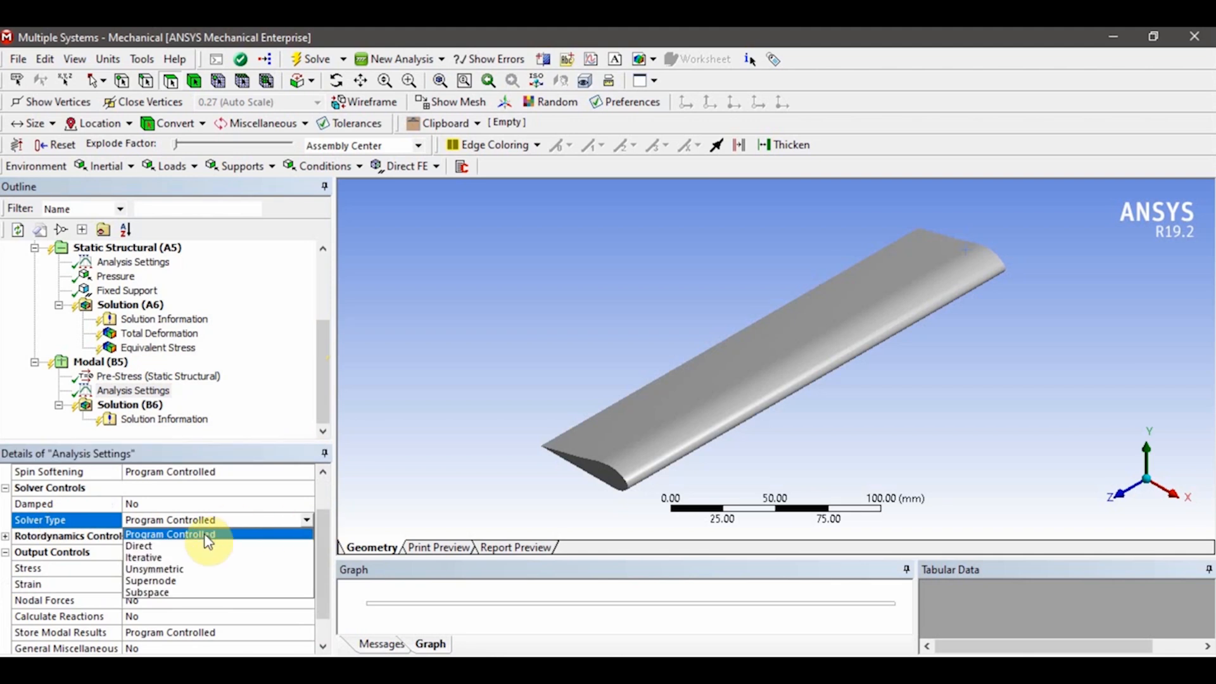
left_click(168, 546)
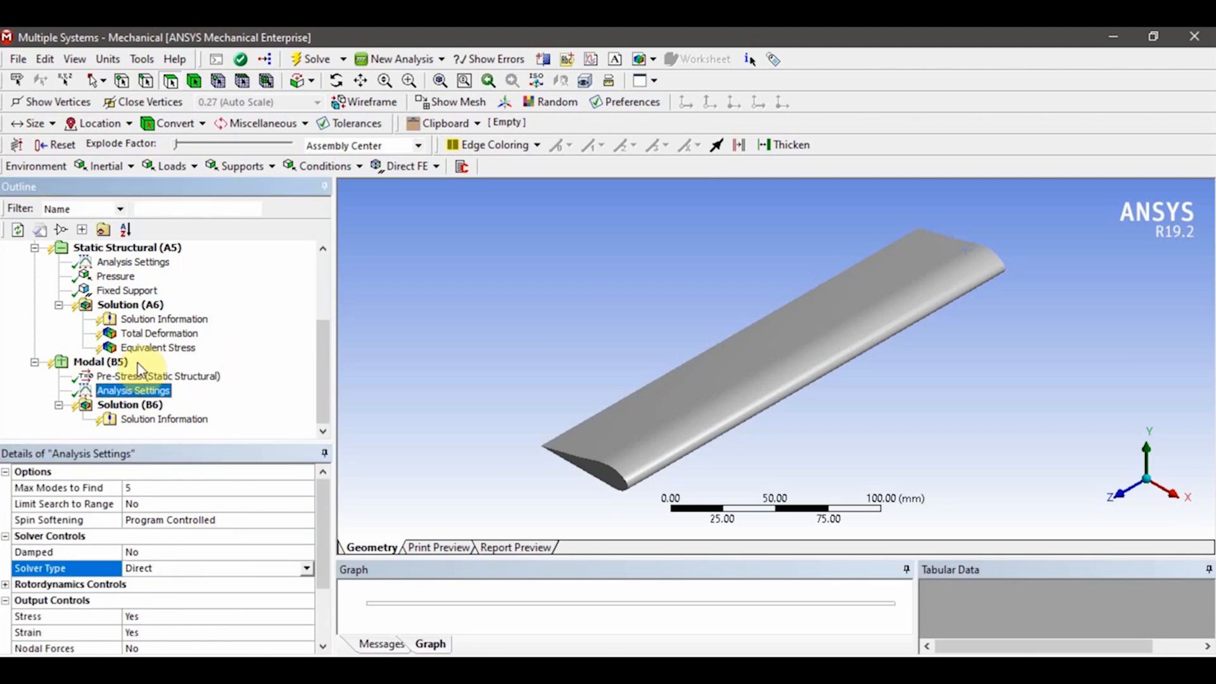
Solve the Modal analysis
left_click(100, 362)
right_click(101, 362)
left_click(163, 405)
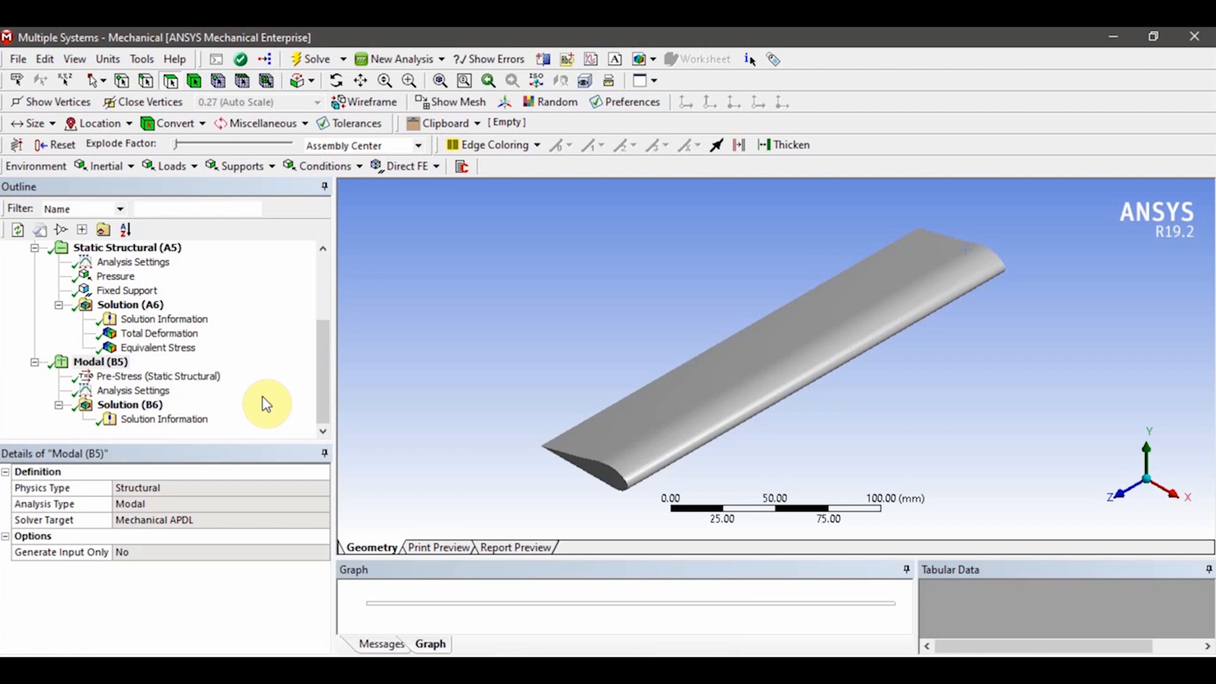
left_click(268, 404)
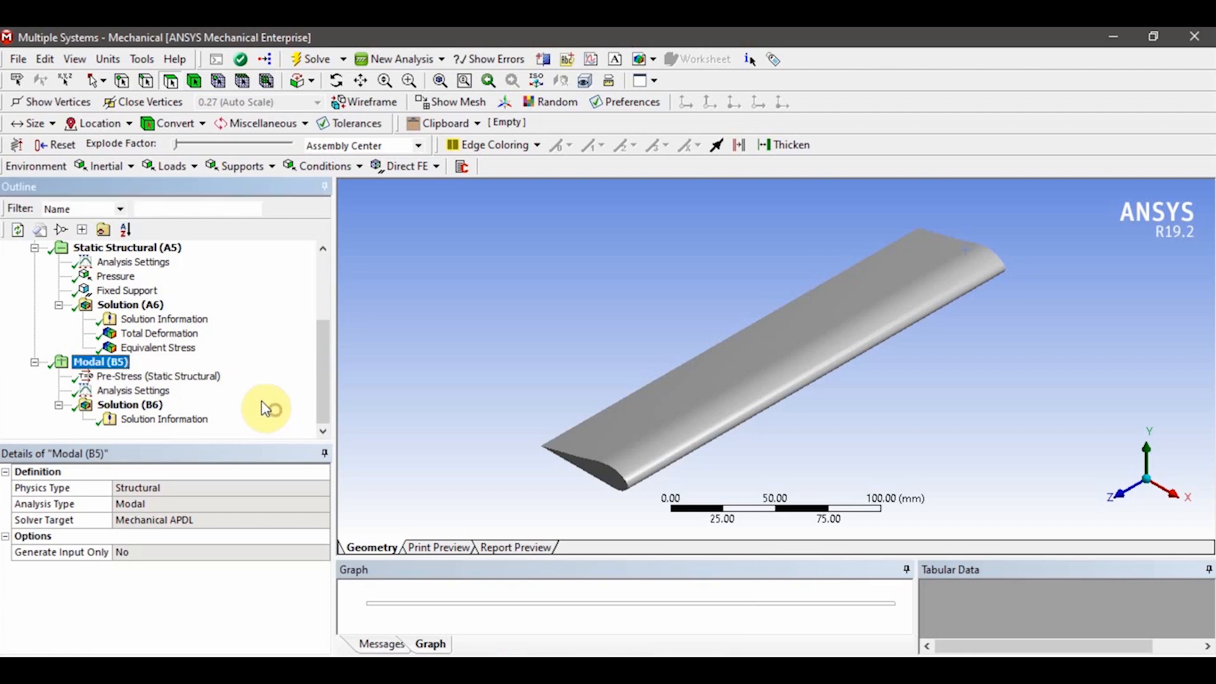
Create mode shape results for all five natural frequencies listed in the Modal analysis's solution
left_click(117, 409)
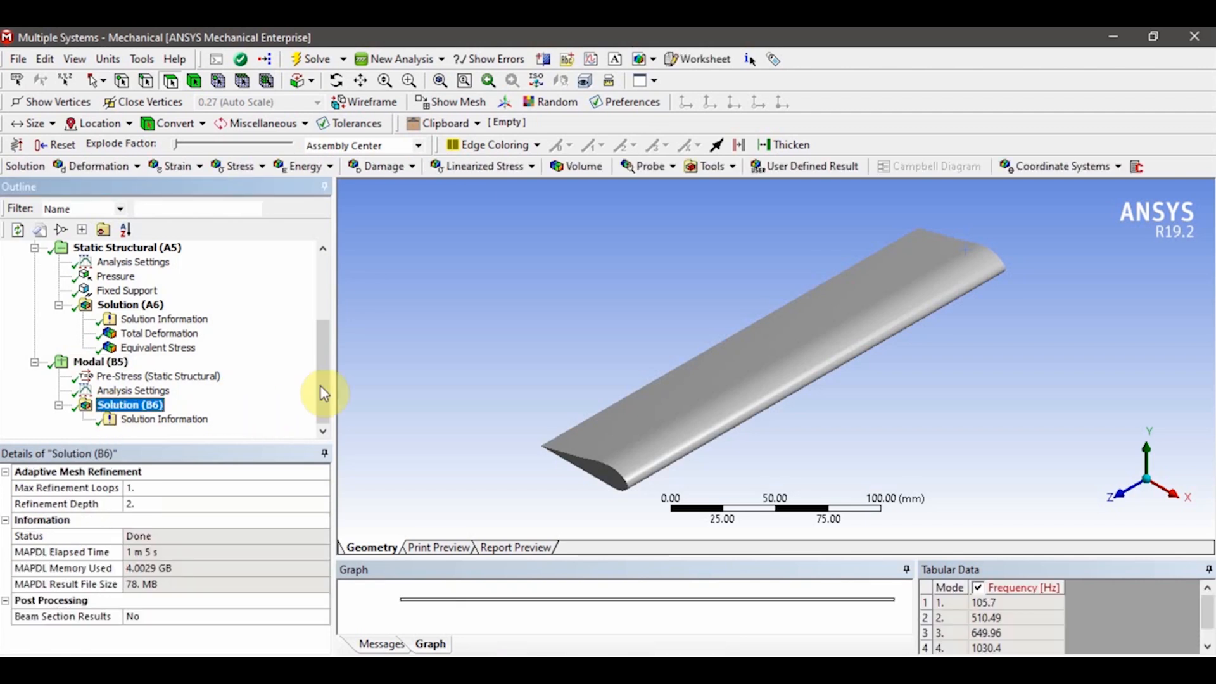
left_click_drag(1008, 556, 1010, 526)
left_click(993, 573)
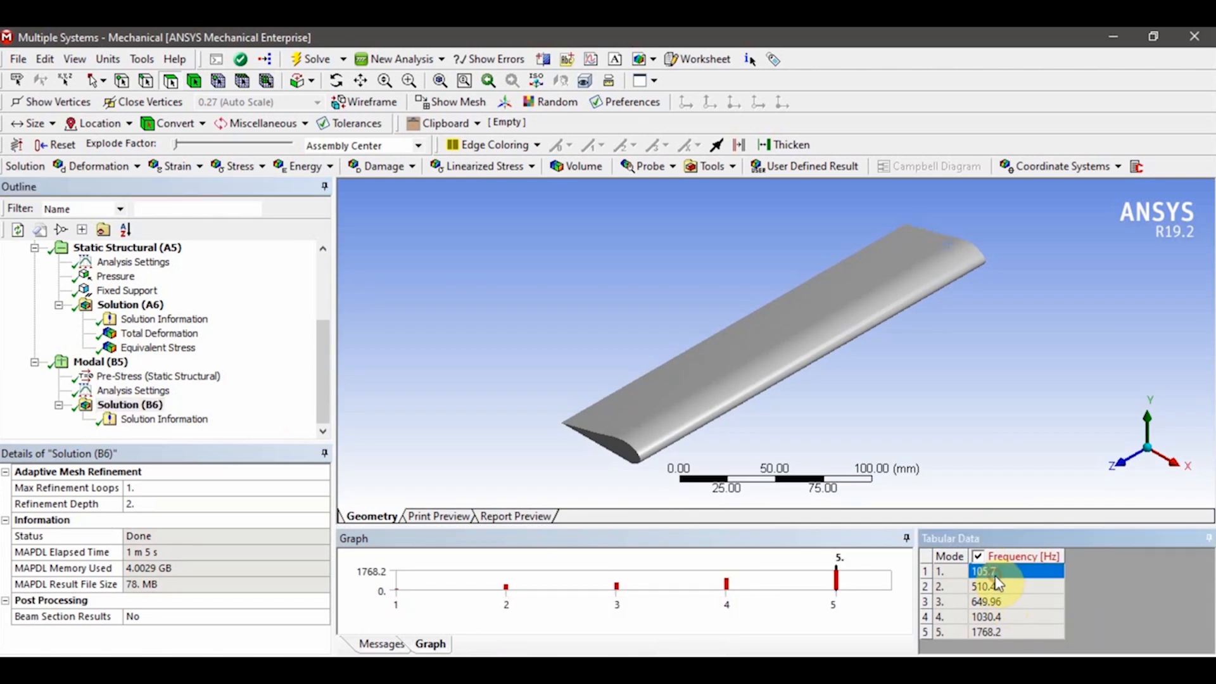
left_click(1012, 556)
right_click(1012, 556)
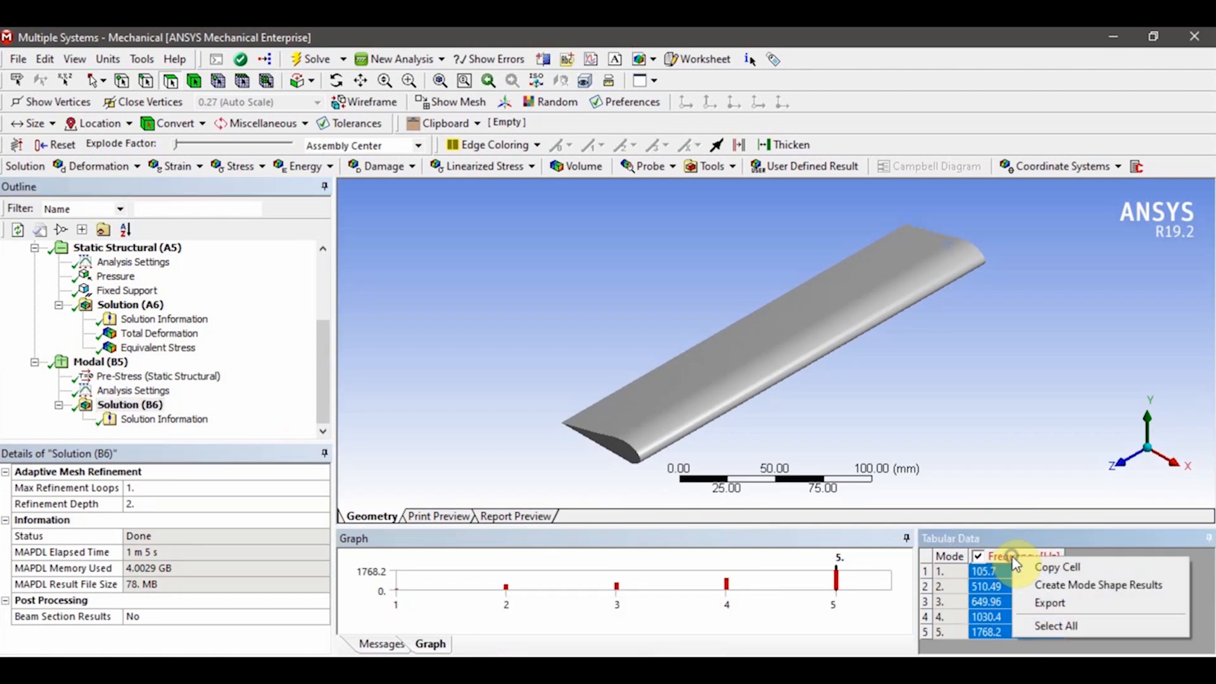
left_click(1048, 586)
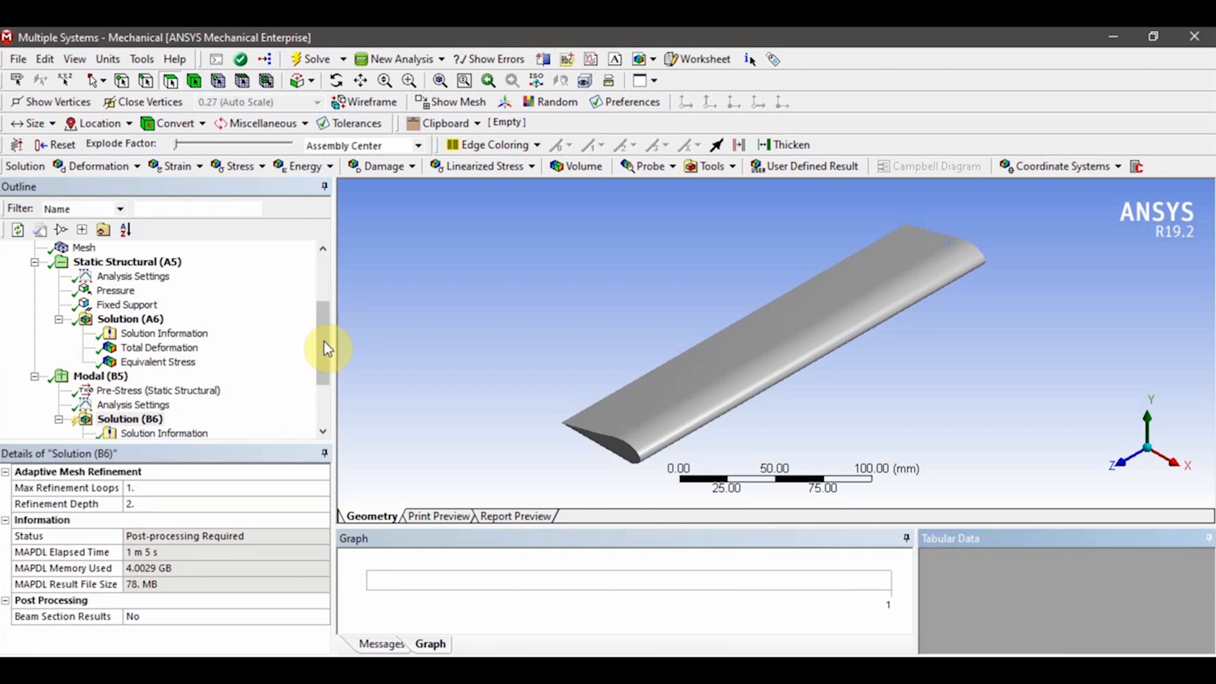
Evaluate all the new Total Deformation results under the Modal solution
scroll(231, 345, "down", 2)
left_click(285, 371)
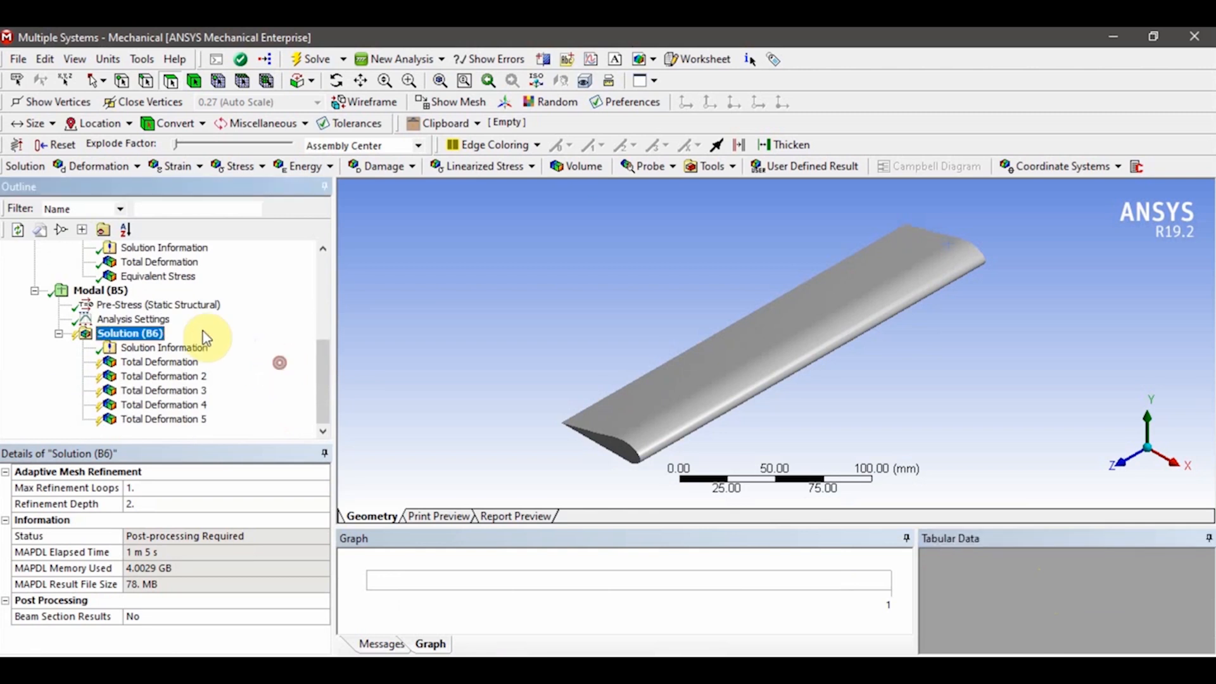
right_click(147, 333)
left_click(206, 362)
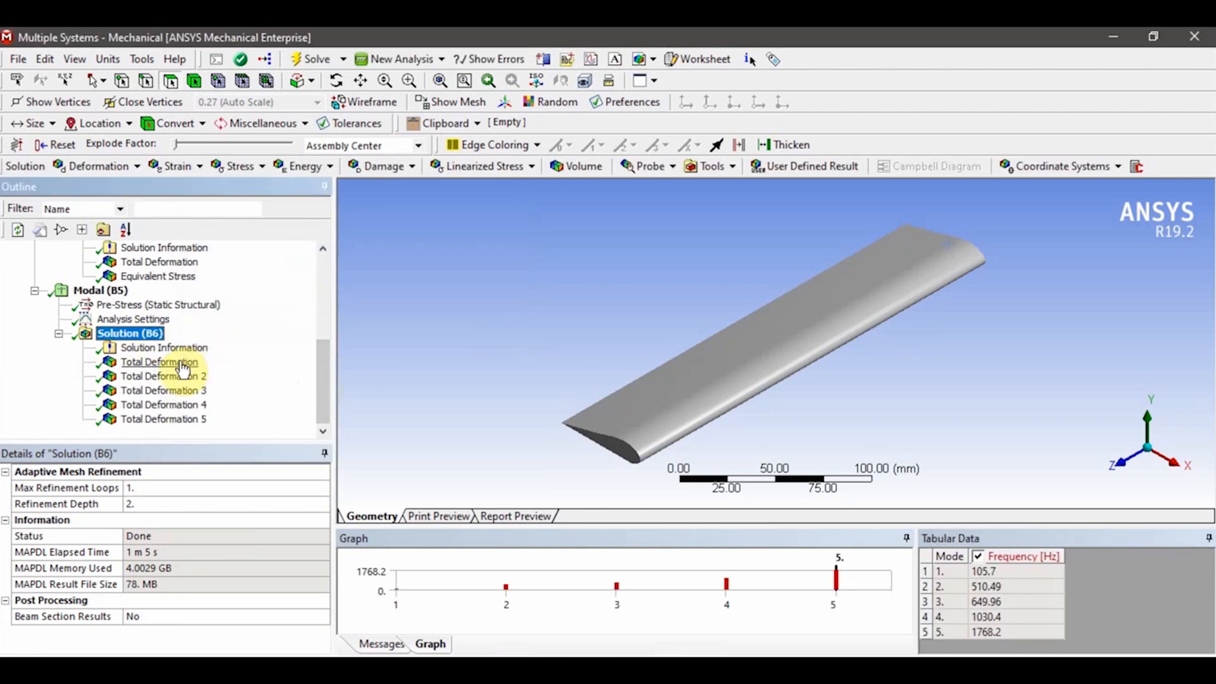
View the modal Total Deformation results of modes 1 to 5 one after another
left_click(180, 364)
left_click(186, 380)
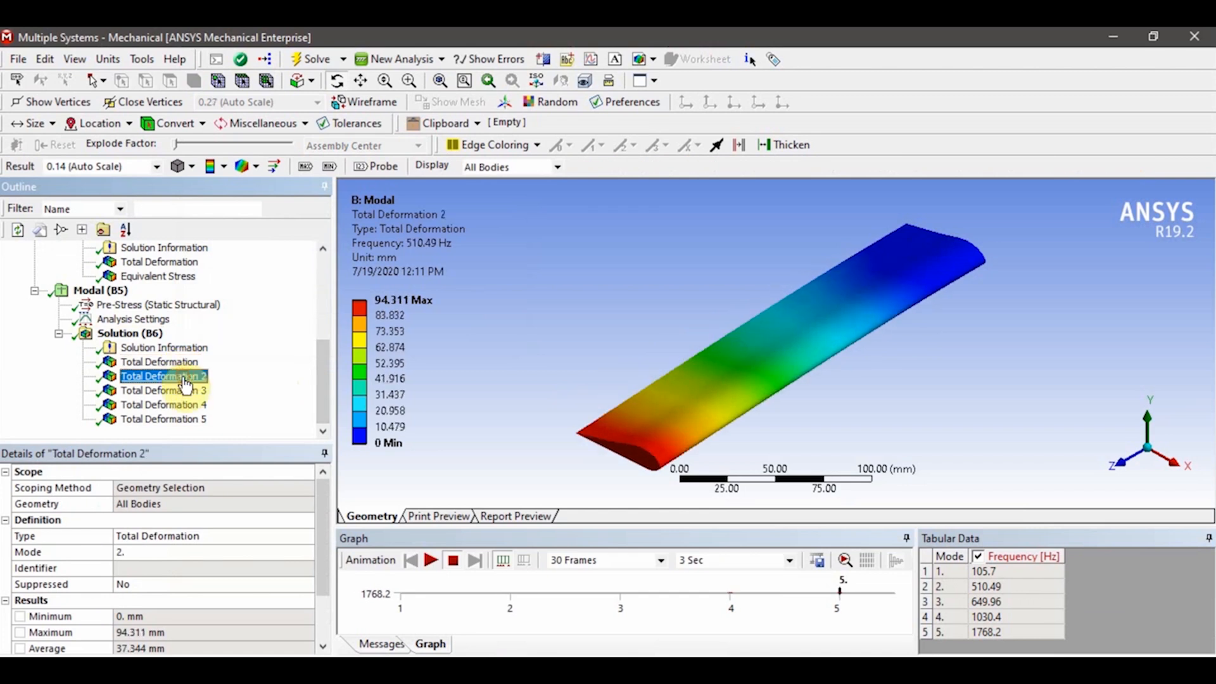
left_click(183, 392)
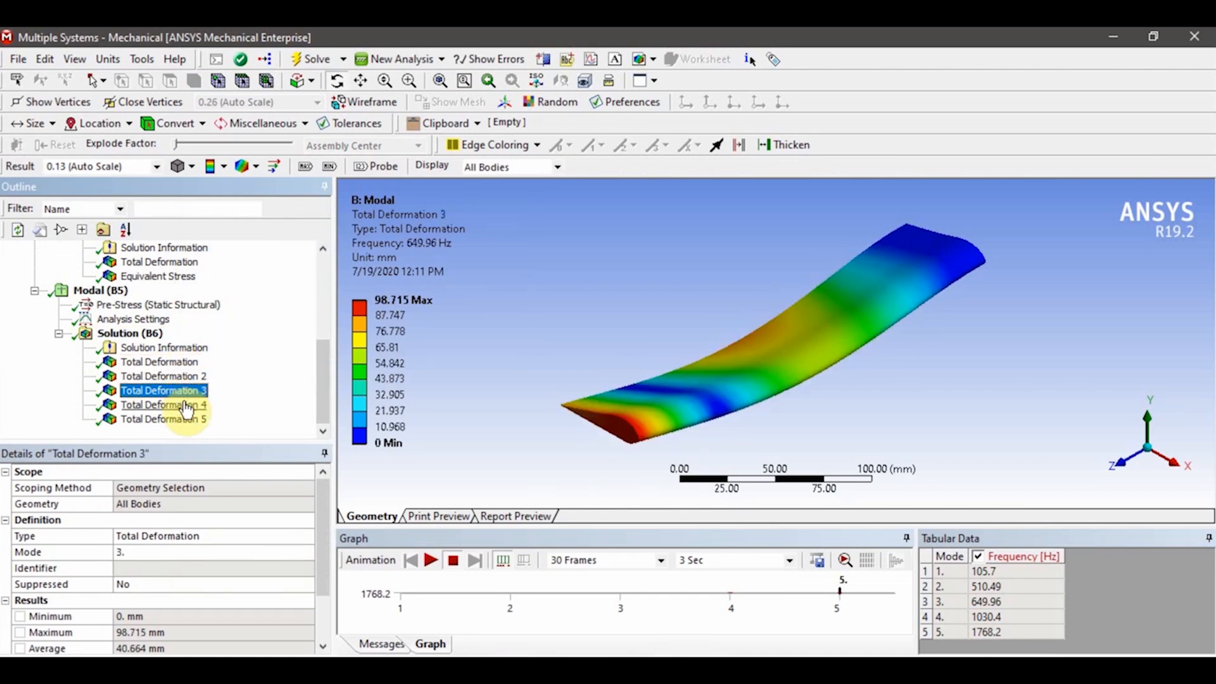
left_click(187, 408)
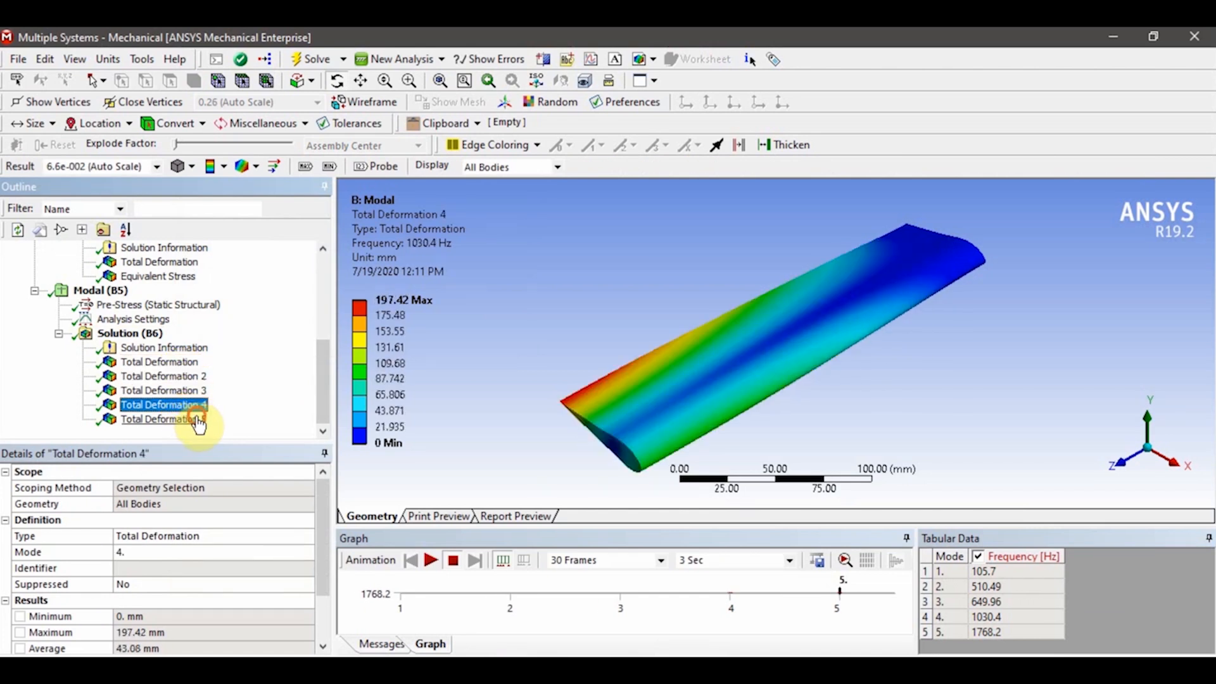
left_click(198, 421)
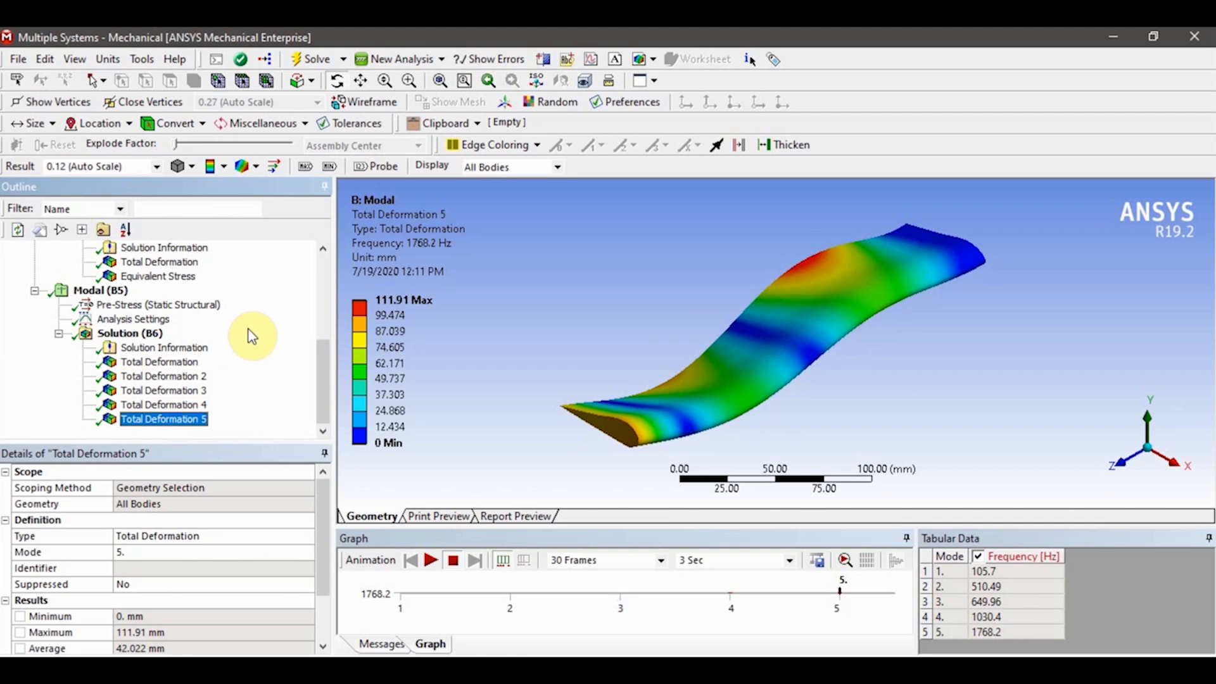
Set the animation of the mode 1 Total Deformation to 40 Frames and 4 Sec, then play and pause it
left_click(162, 362)
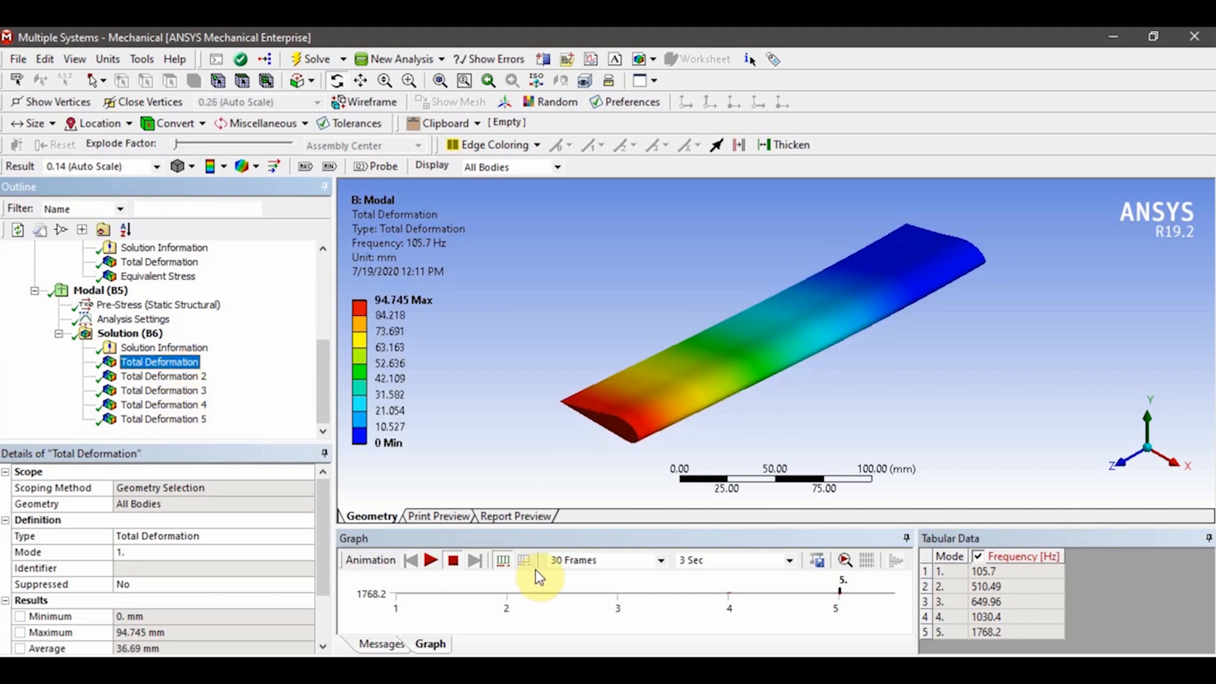
left_click(660, 560)
left_click(583, 620)
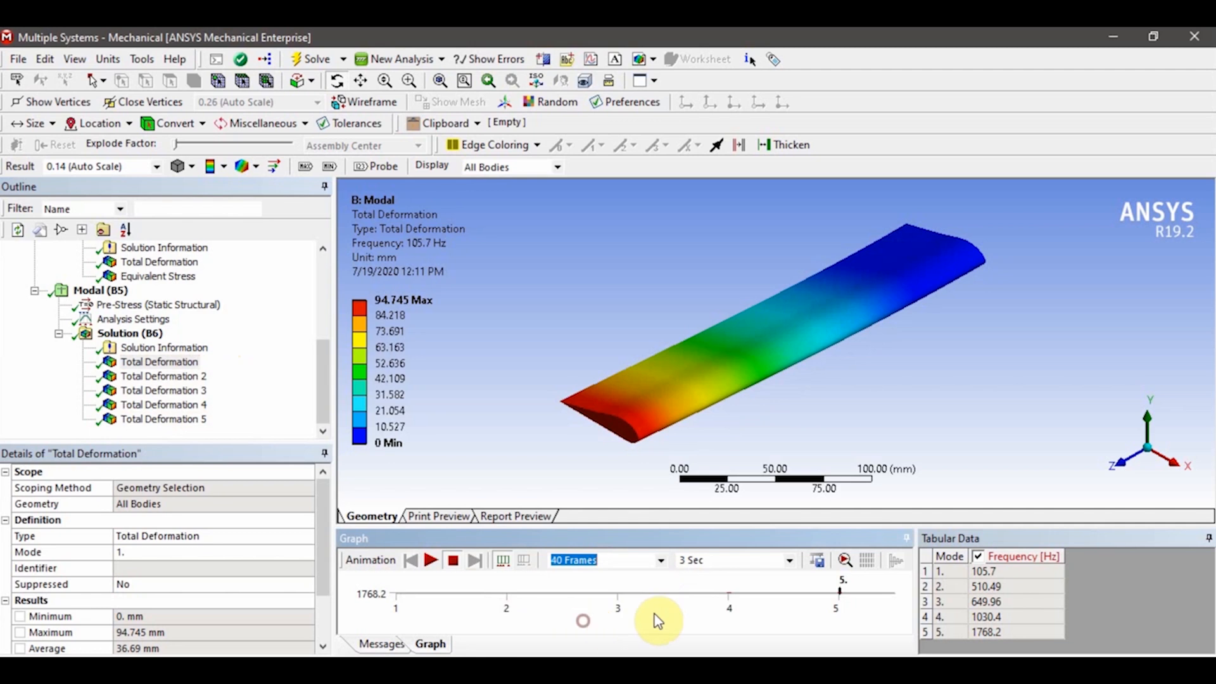
left_click(789, 560)
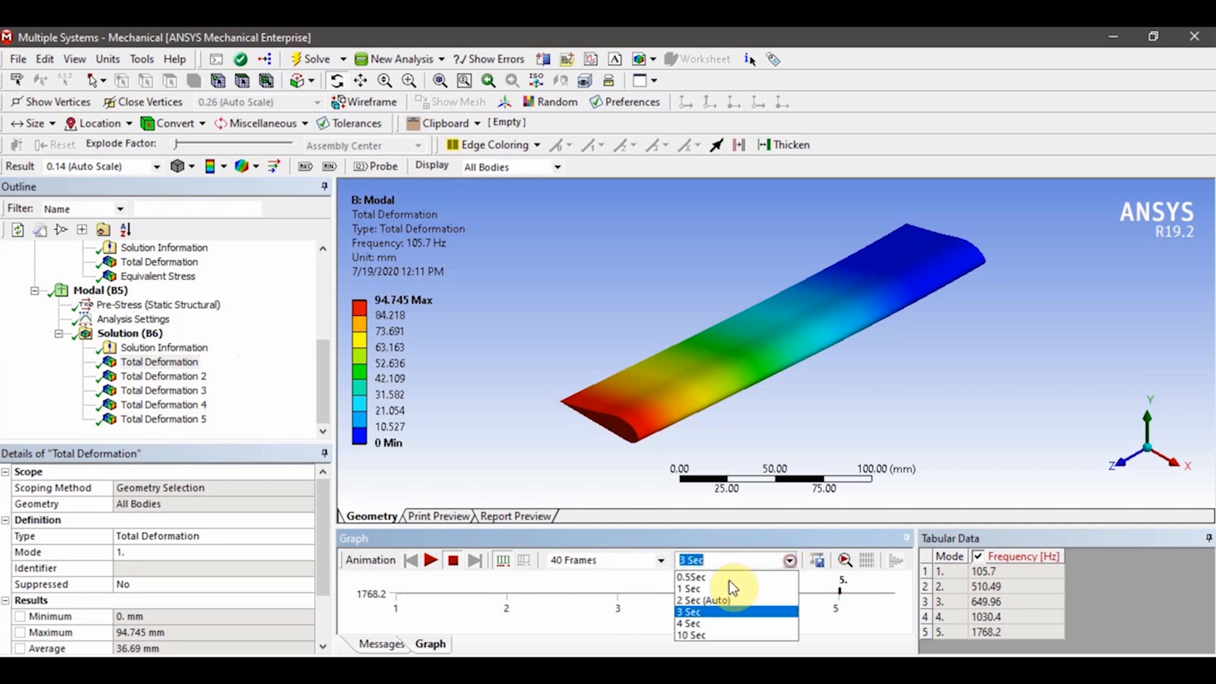
left_click(702, 624)
left_click(432, 561)
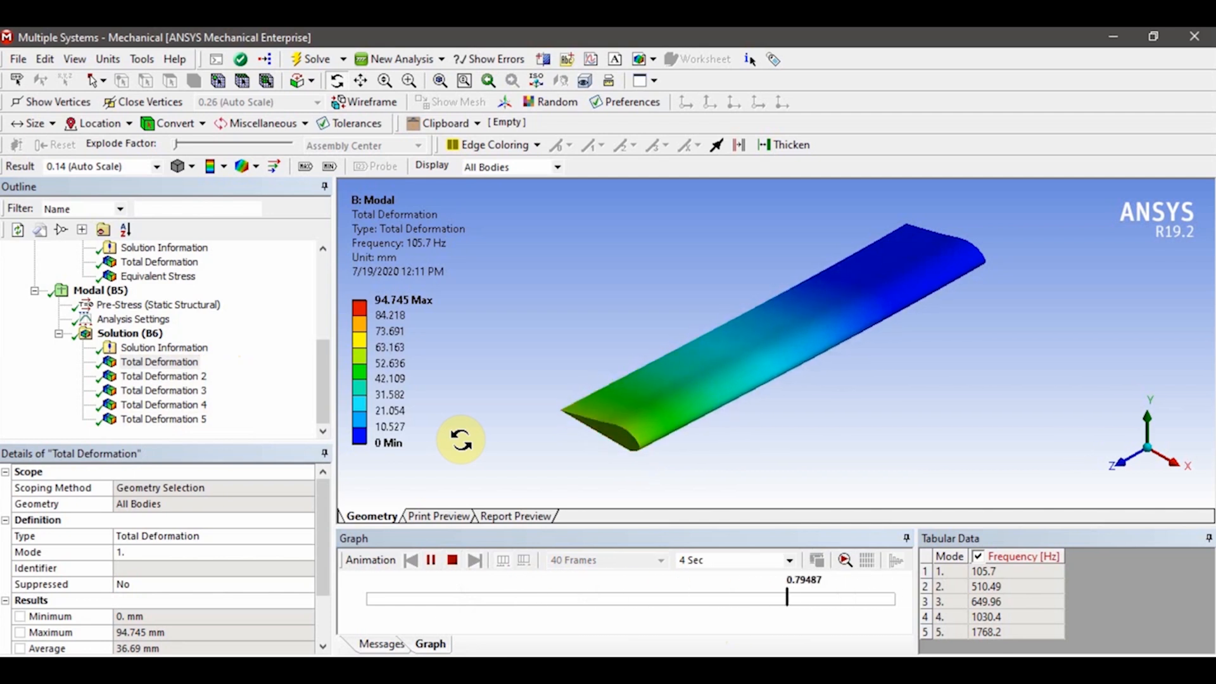
left_click(430, 560)
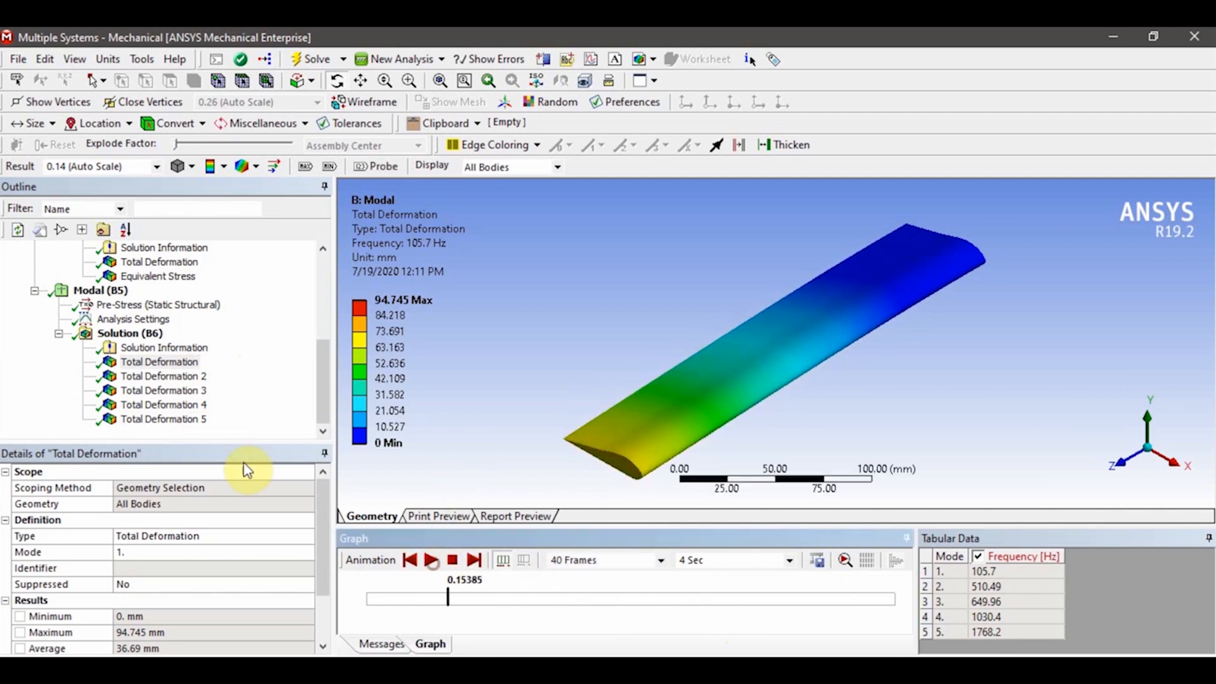
Play the animation of the mode 5 Total Deformation result and halt it
left_click(189, 376)
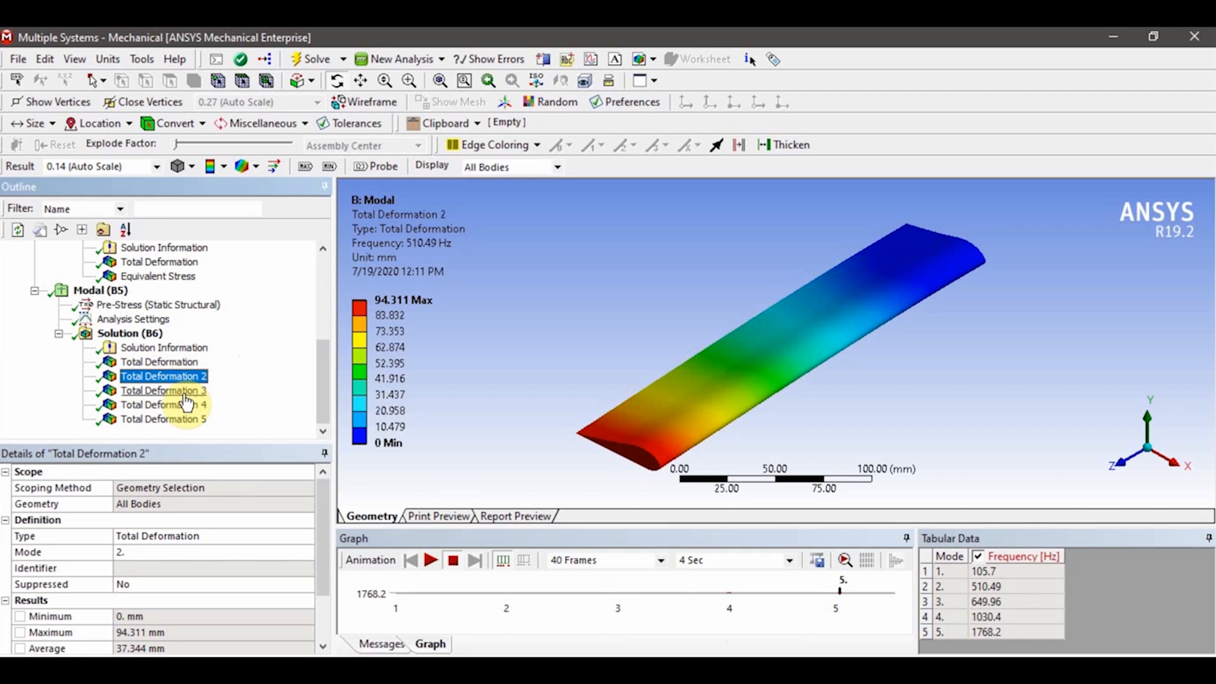
left_click(189, 419)
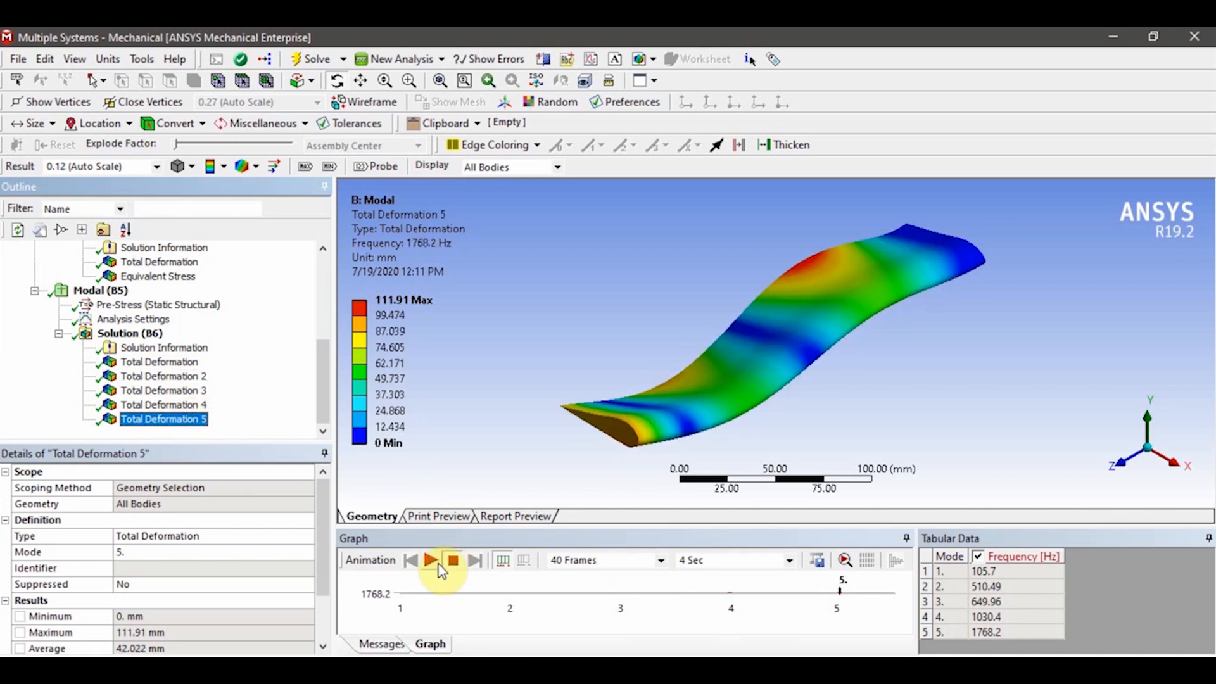
left_click(433, 560)
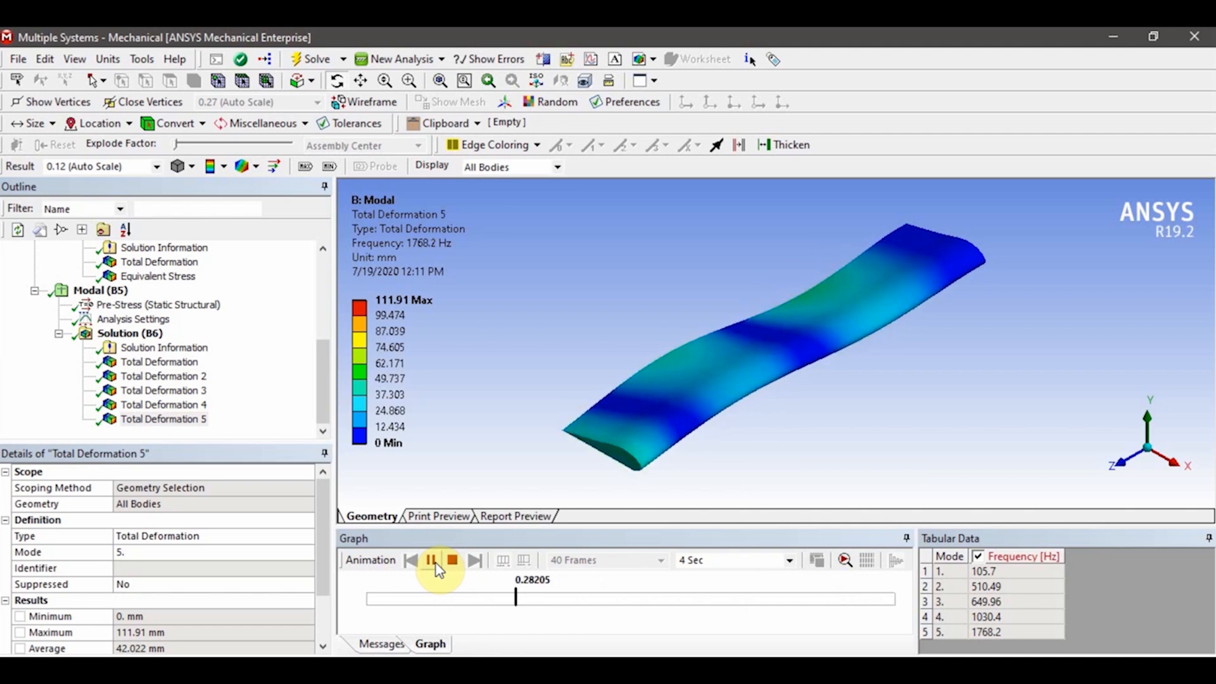
left_click(452, 560)
Play and pause the animations of the mode 3 and mode 4 Total Deformation results
left_click(191, 391)
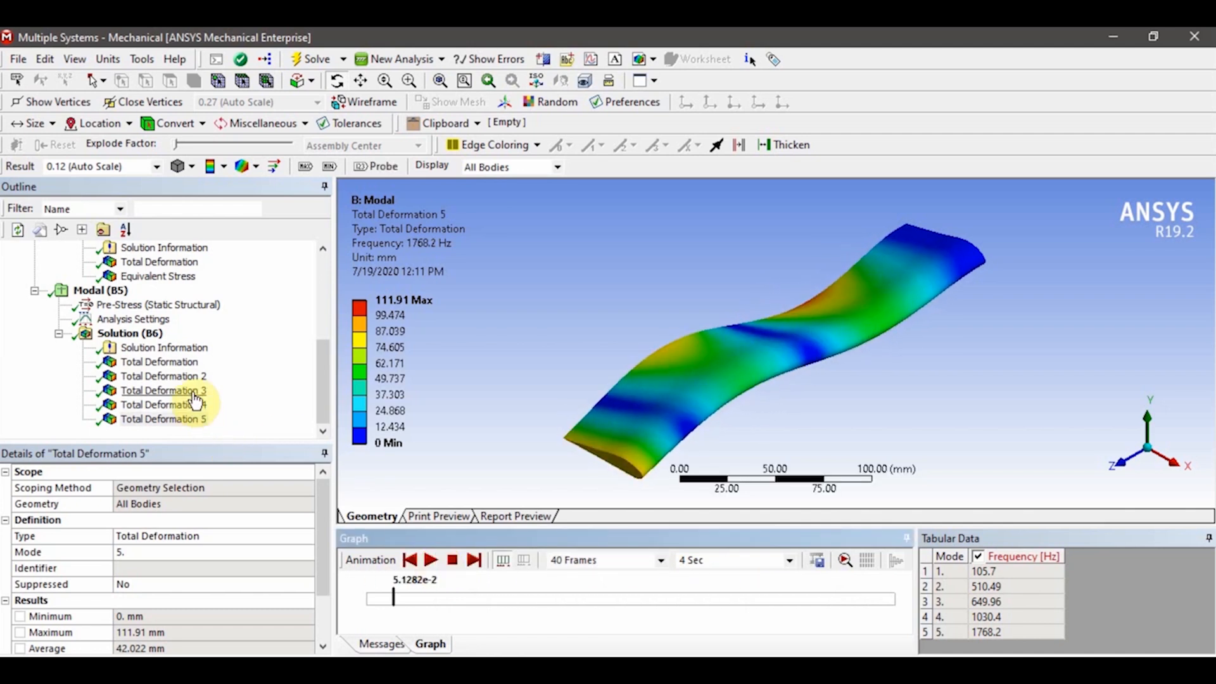
left_click(433, 560)
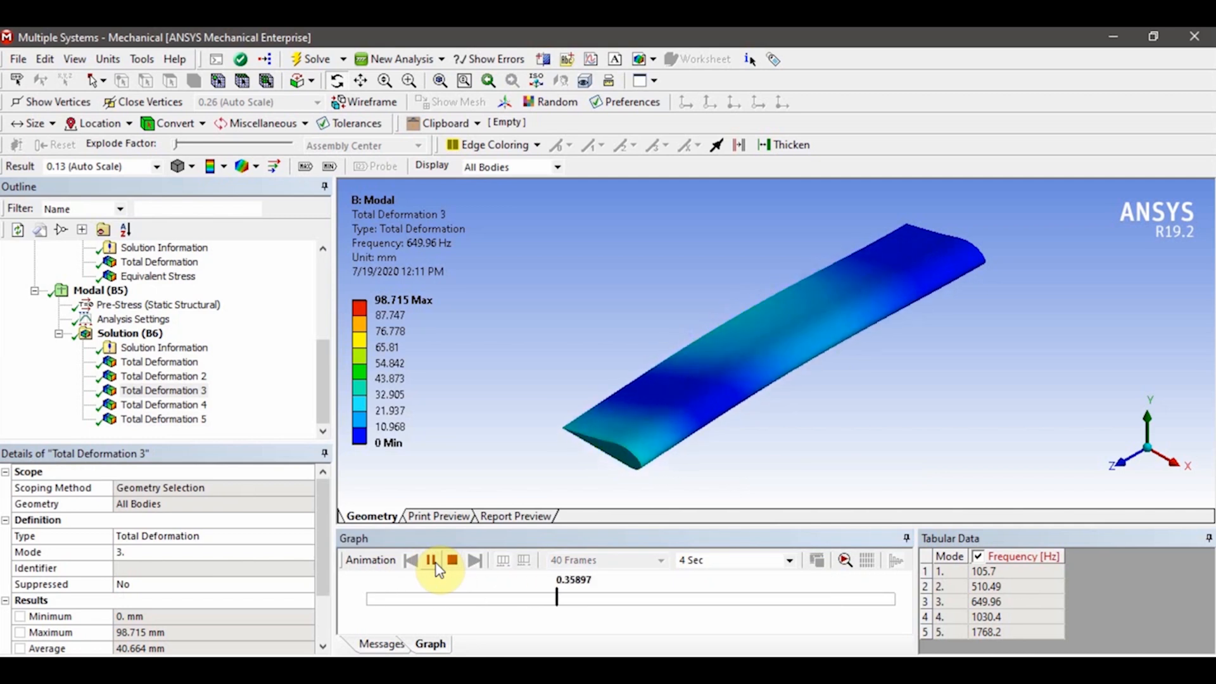
left_click(433, 562)
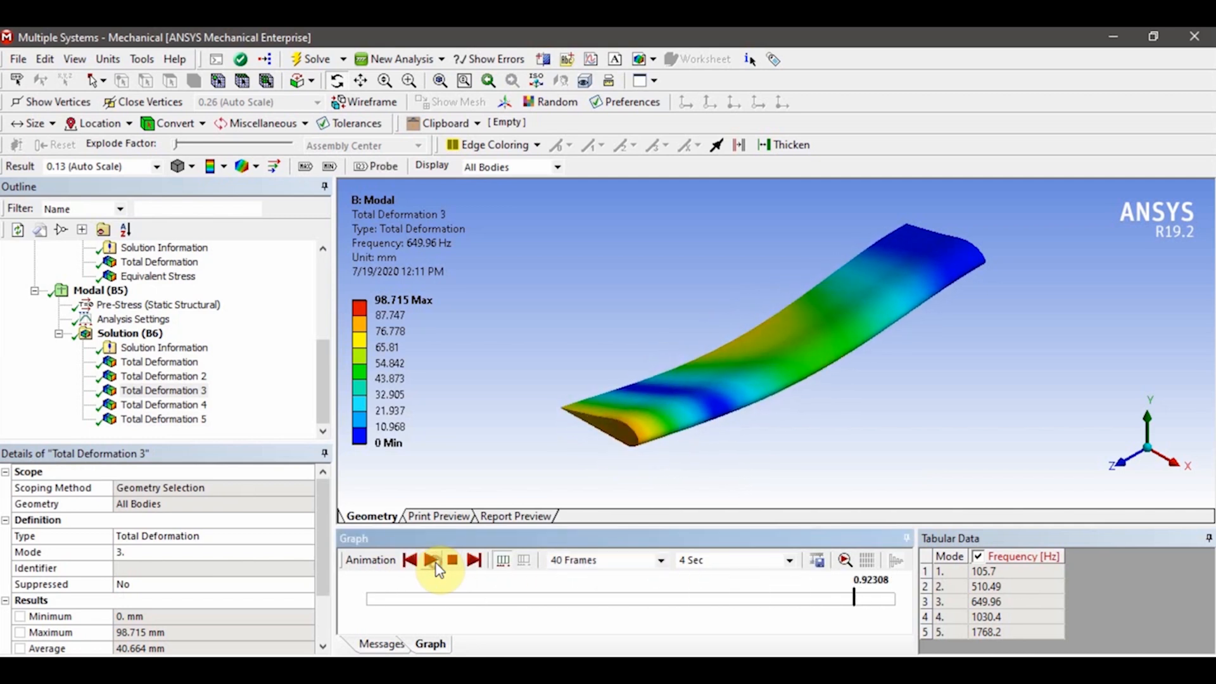
left_click(197, 405)
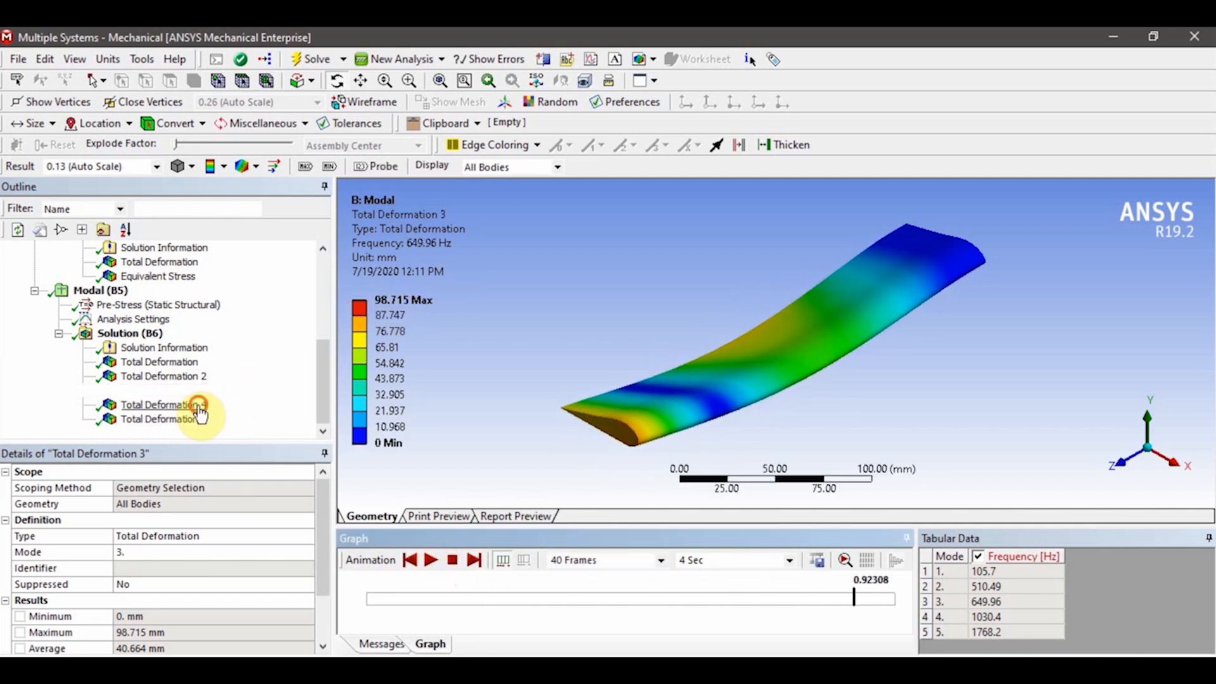
left_click(426, 559)
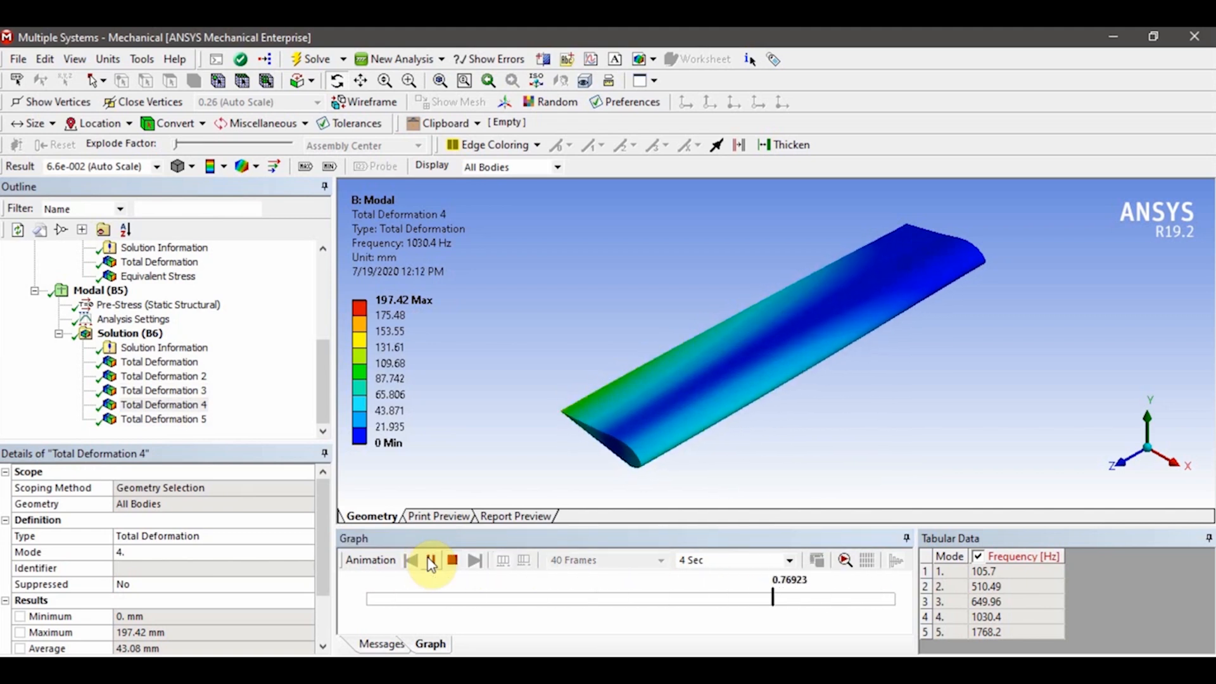
left_click(430, 560)
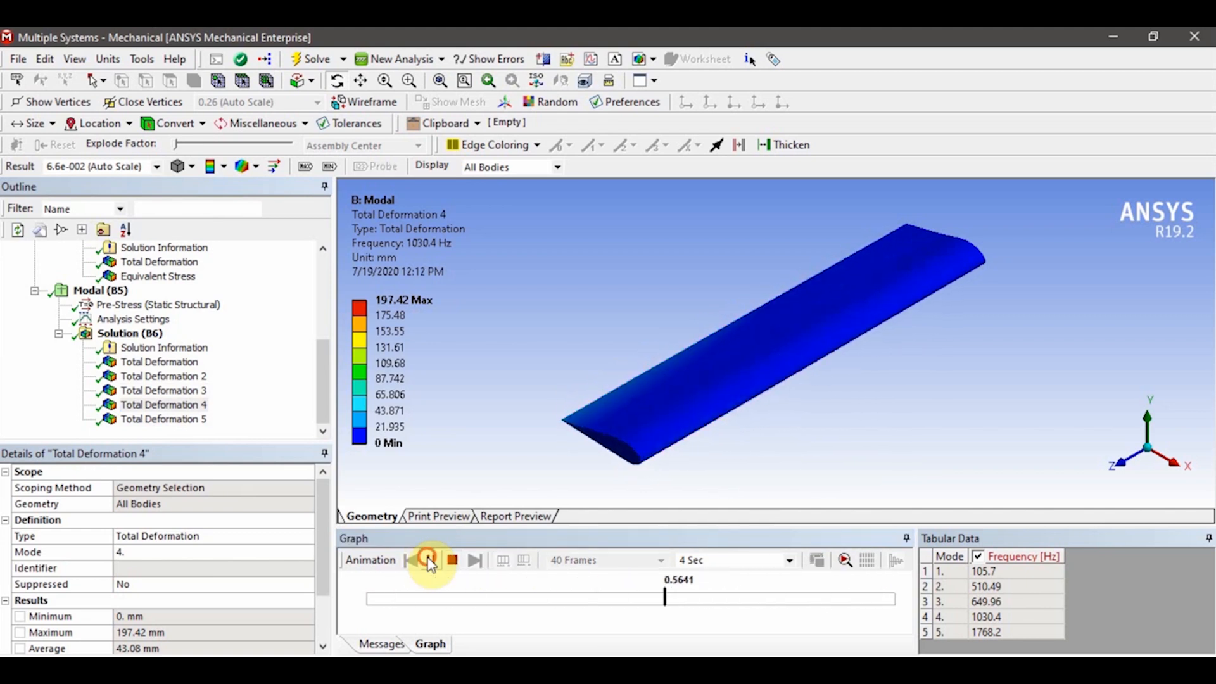
left_click(256, 382)
left_click(166, 362)
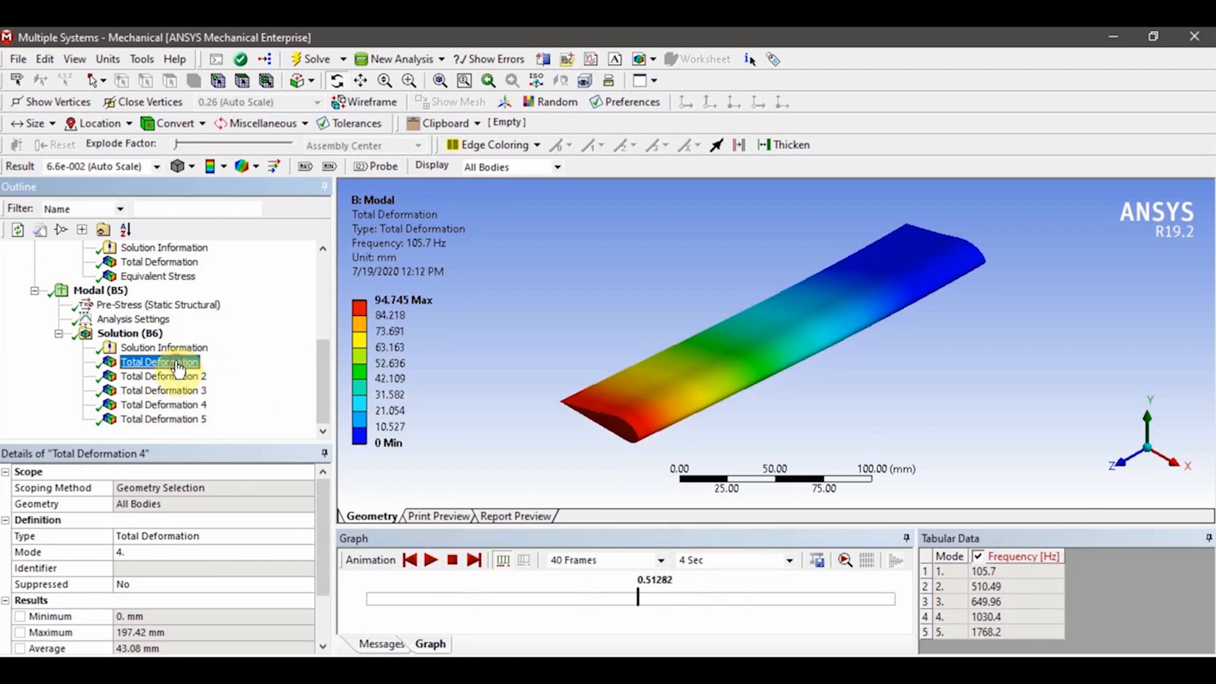
left_click(816, 559)
left_click(518, 306)
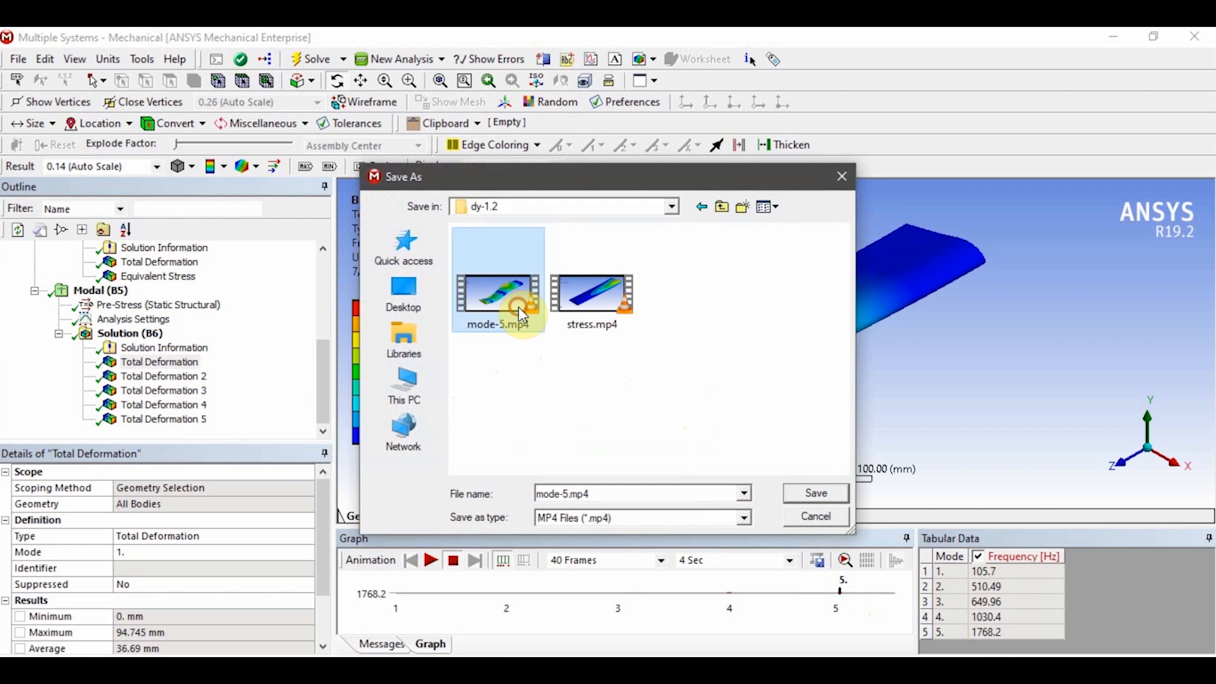
left_click(849, 180)
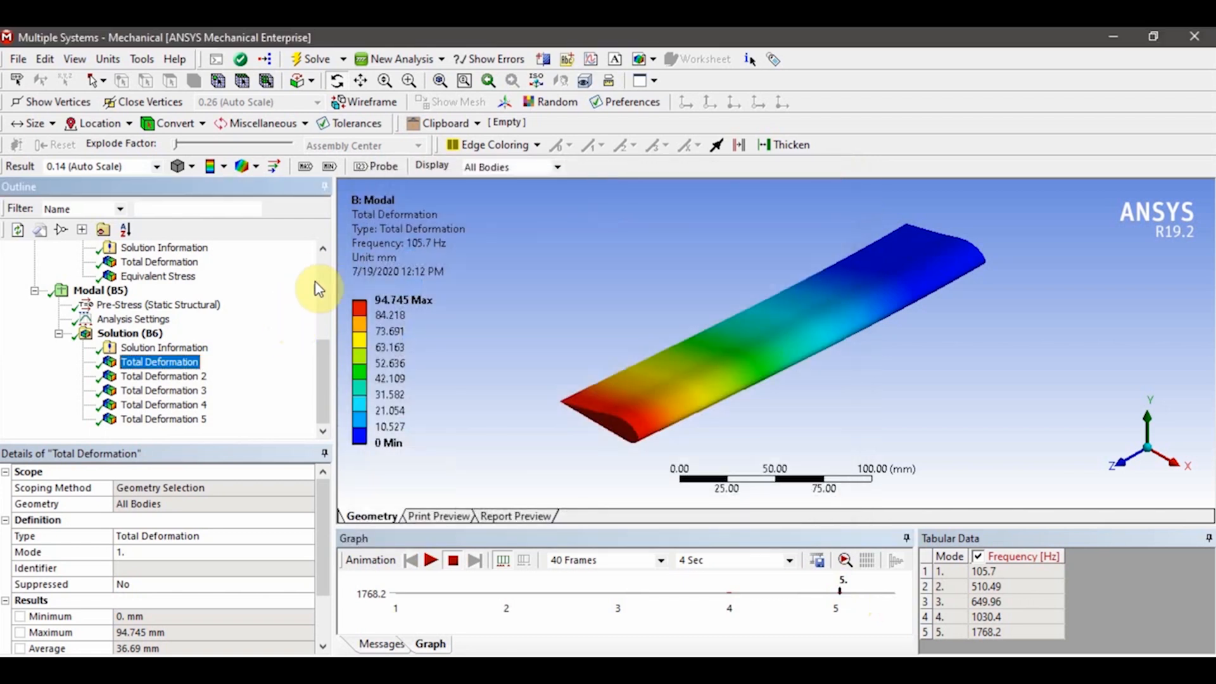
Insert an image of the mode 5 deformation plot under Total Deformation 5 and collapse that result in the outline
left_click(163, 419)
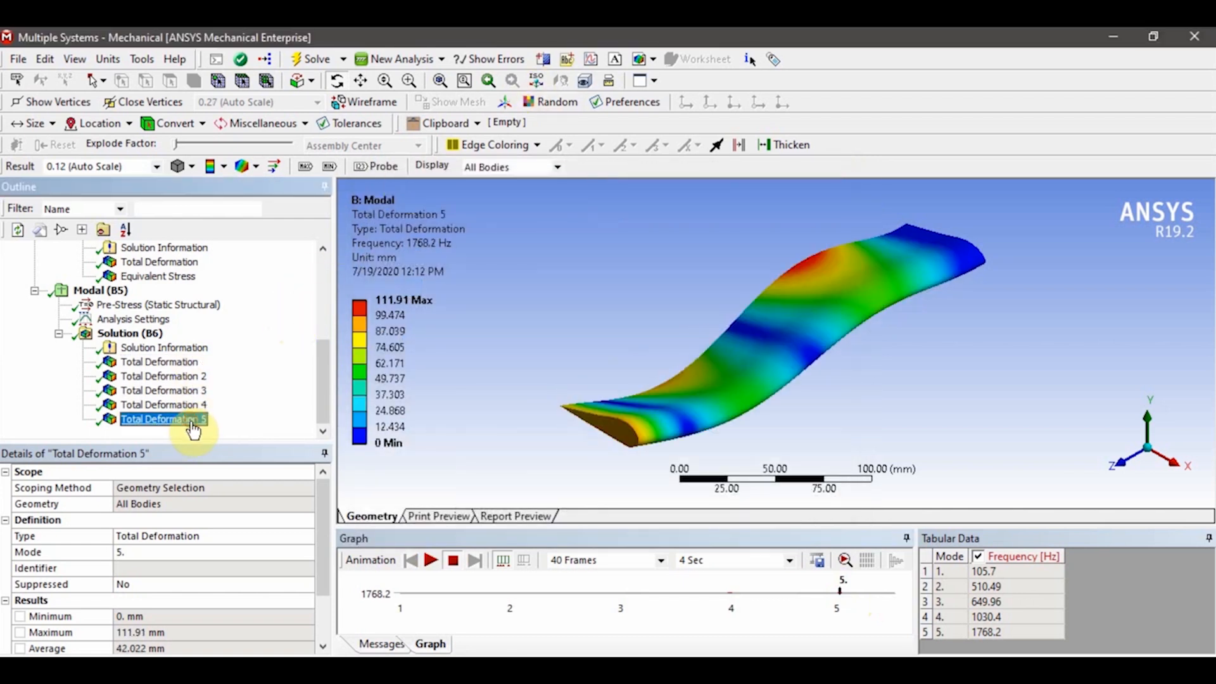
left_click(642, 61)
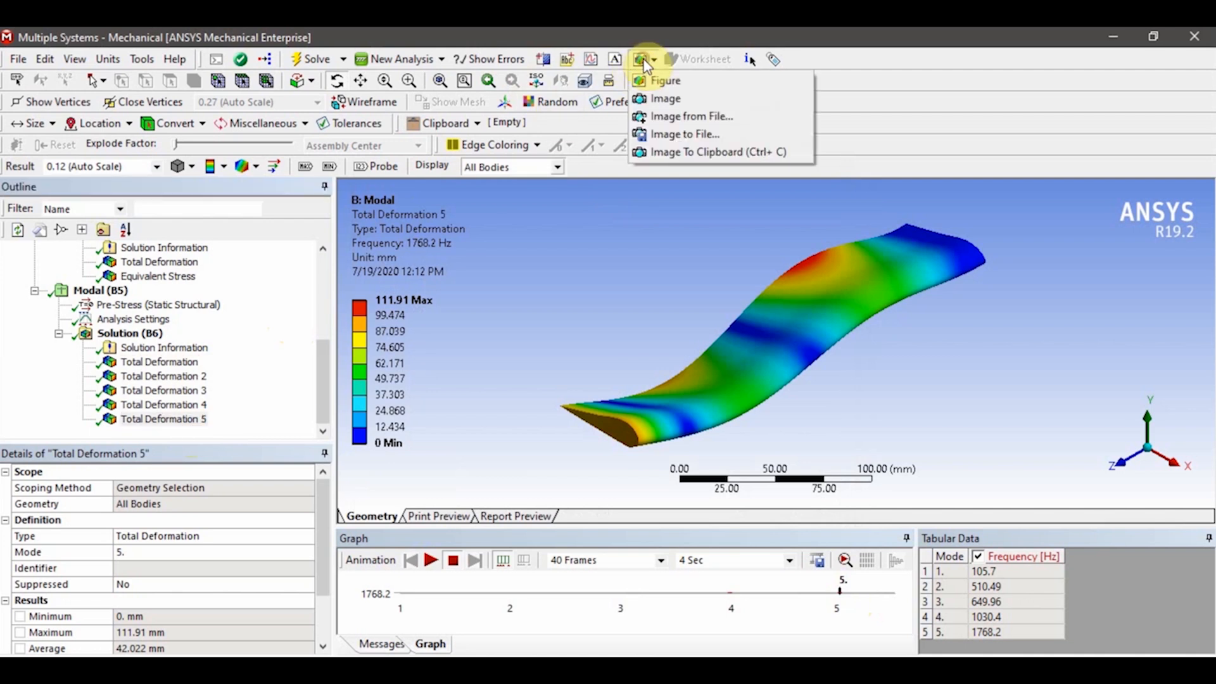
left_click(672, 100)
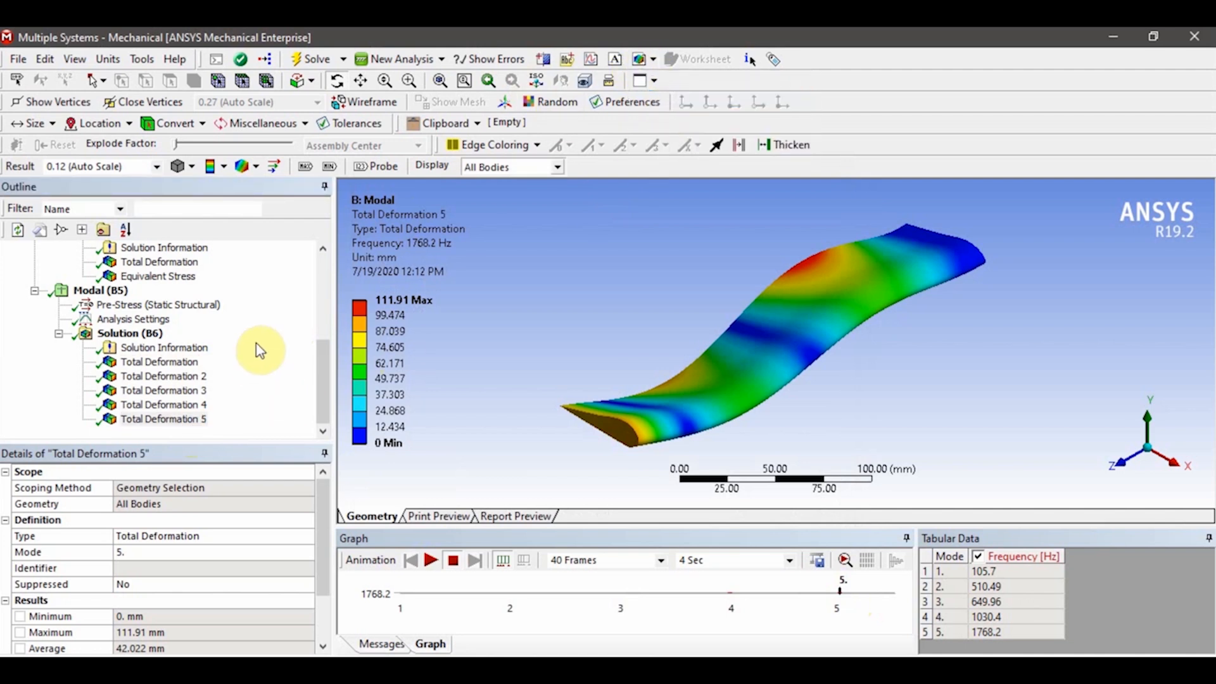
left_click(642, 60)
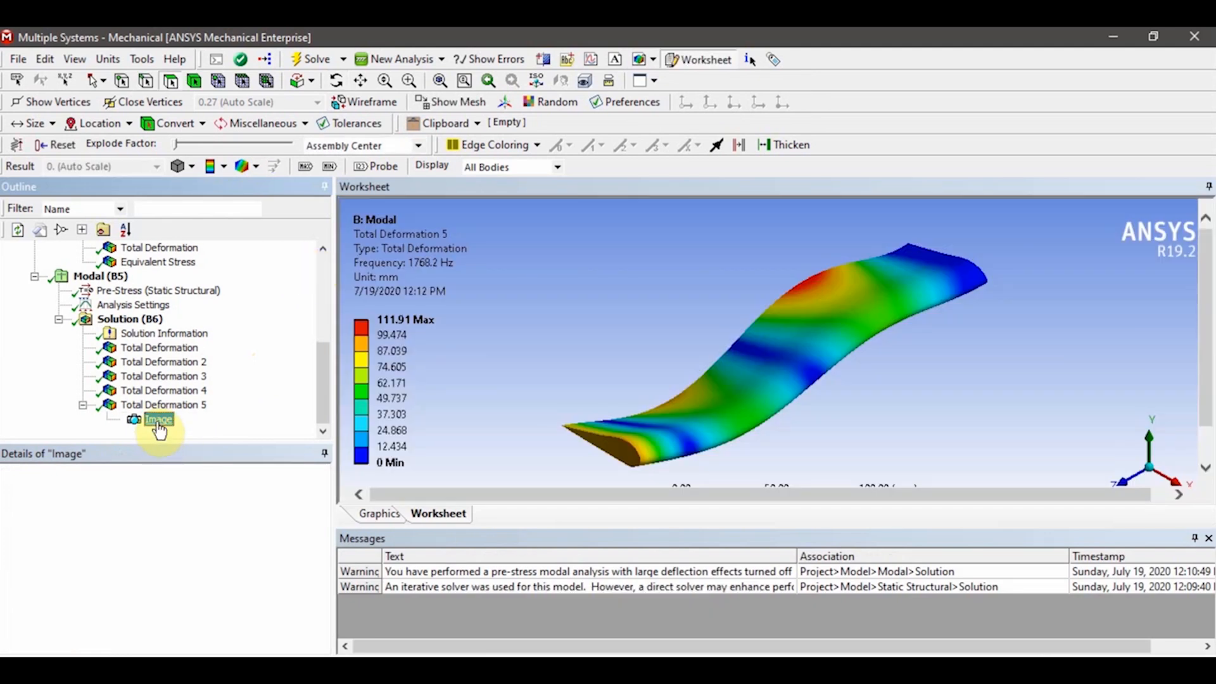
left_click(83, 404)
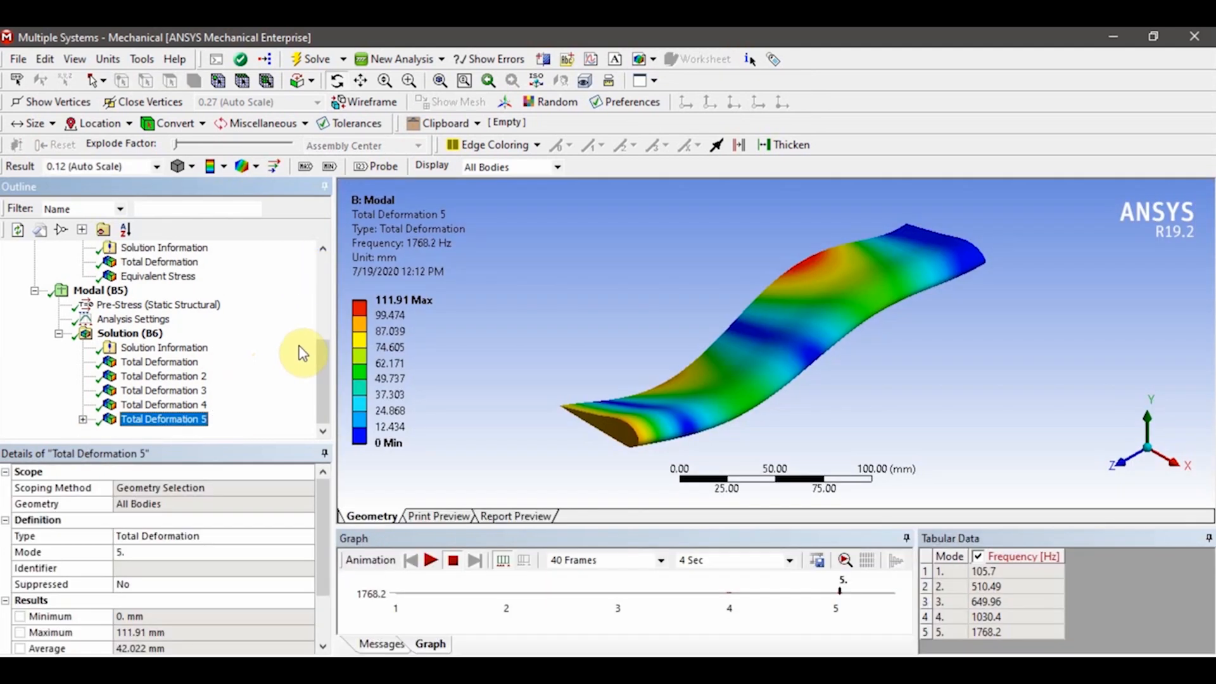
left_click(182, 406)
left_click(653, 59)
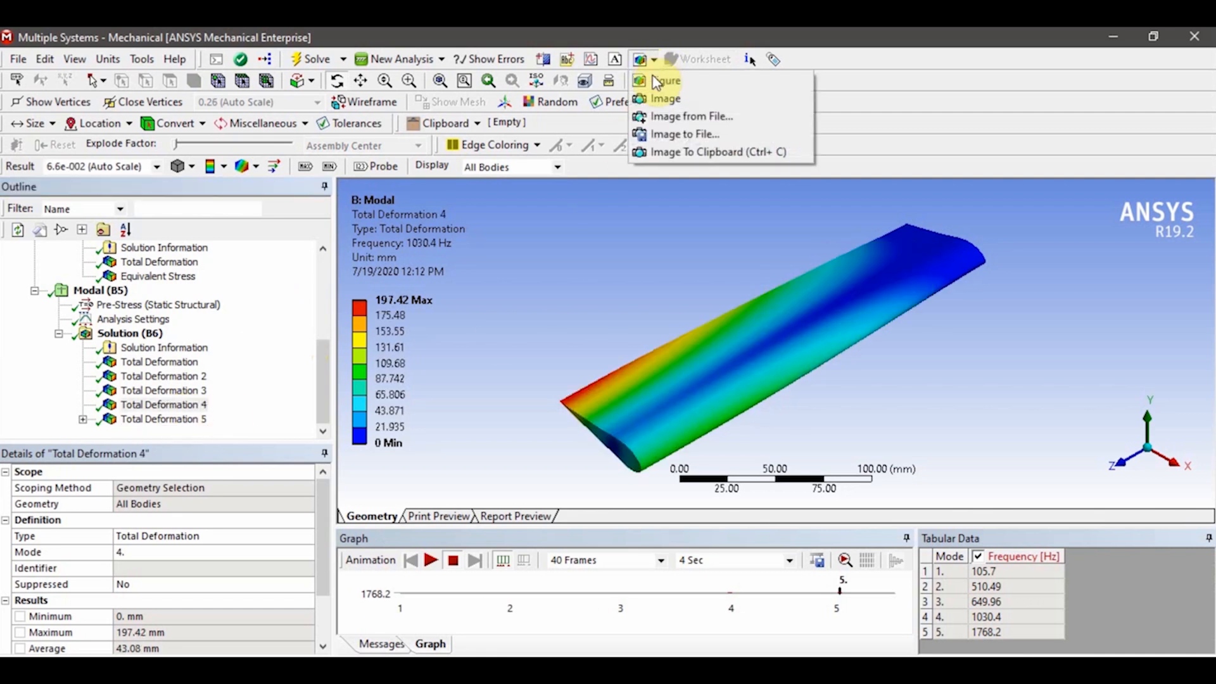
left_click(690, 133)
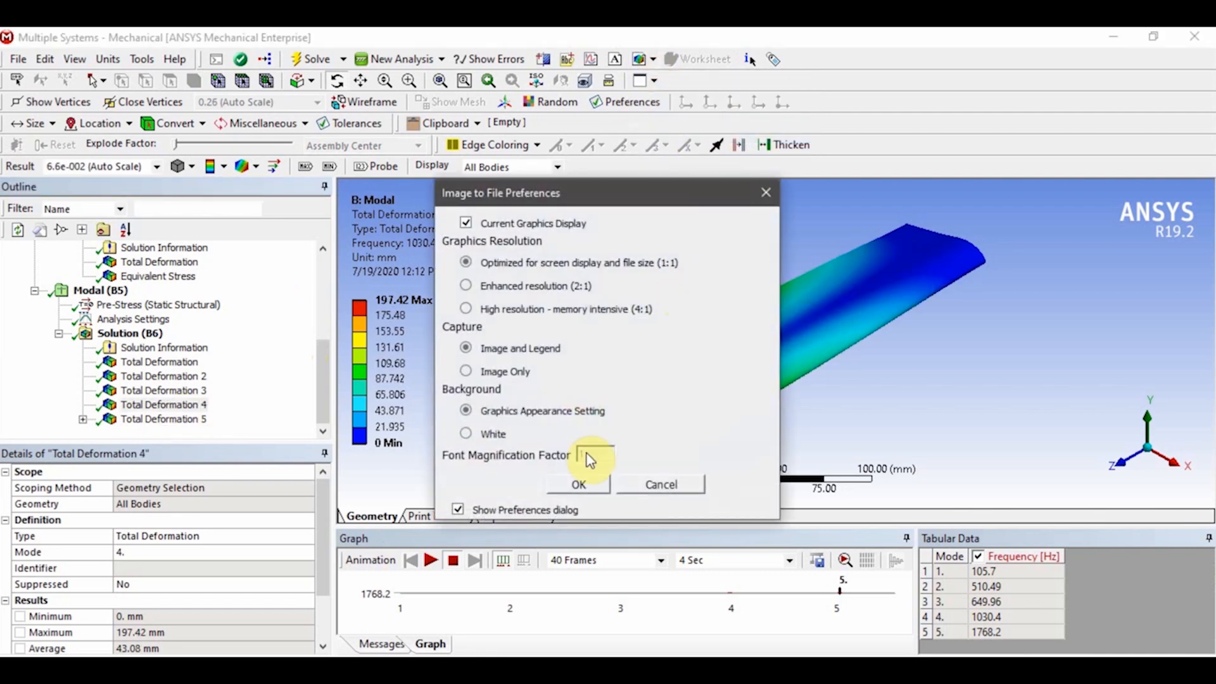
left_click(587, 486)
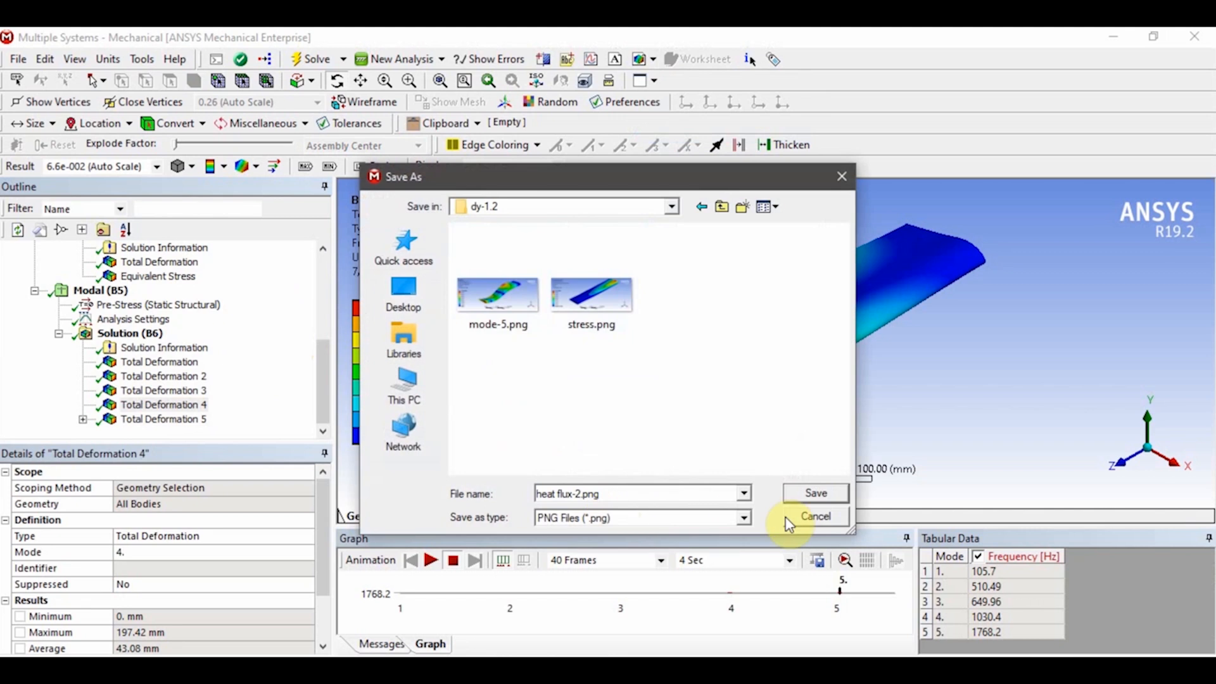
left_click(813, 517)
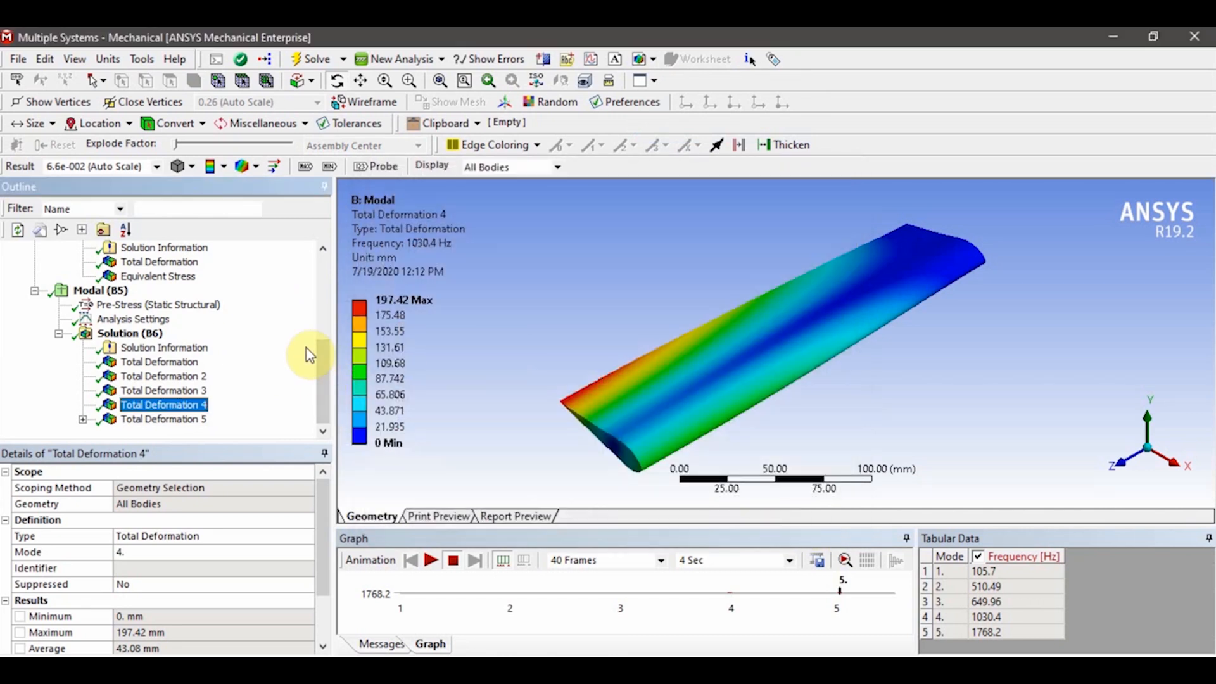
Generate the project report preview and look through its material data and modal result figures
left_click(514, 516)
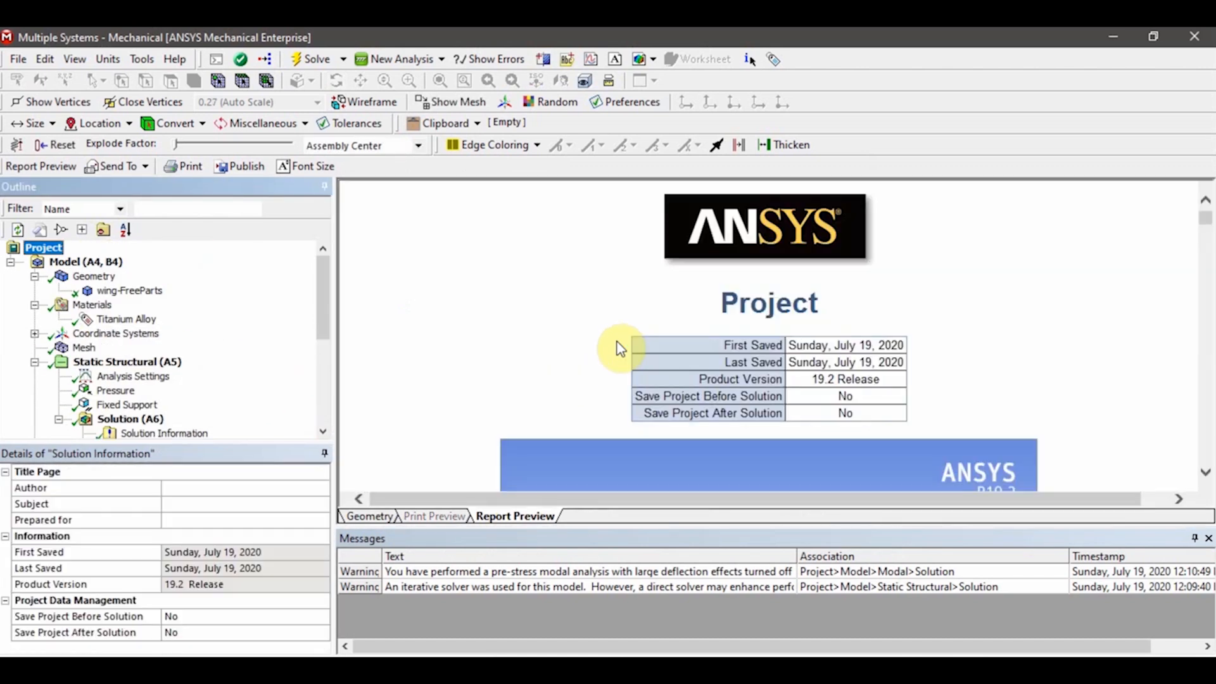
scroll(623, 347, "down", 5)
left_click_drag(1208, 229, 1206, 441)
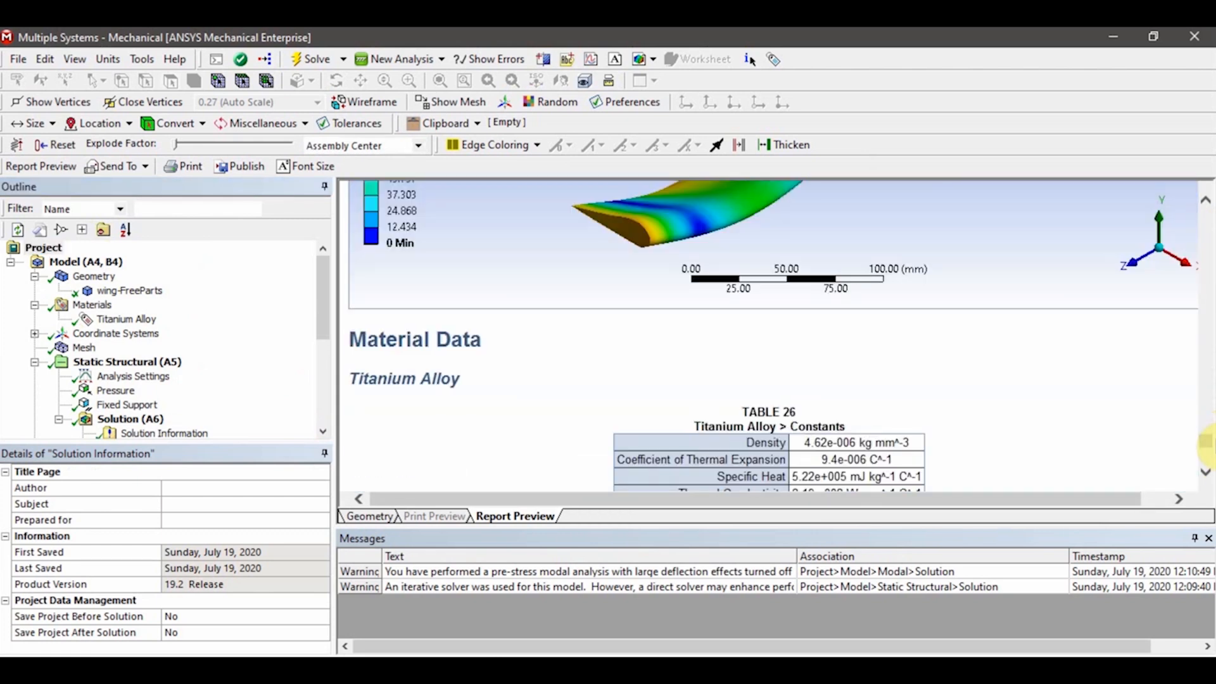
scroll(1102, 350, "up", 3)
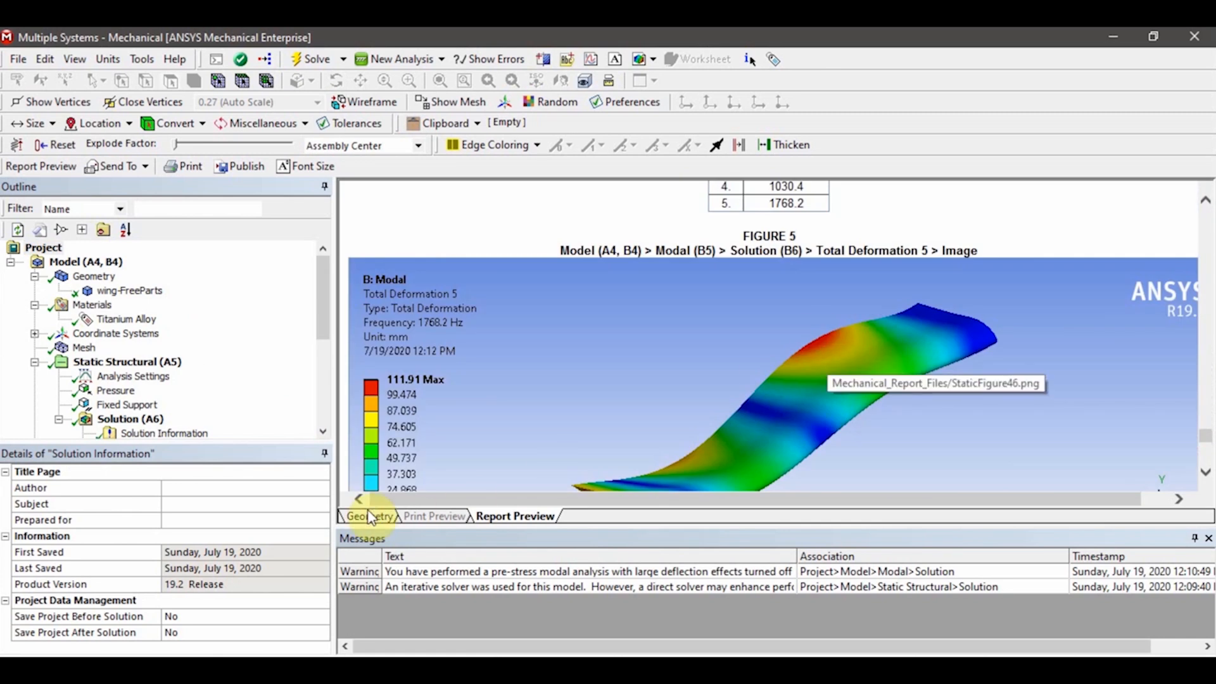